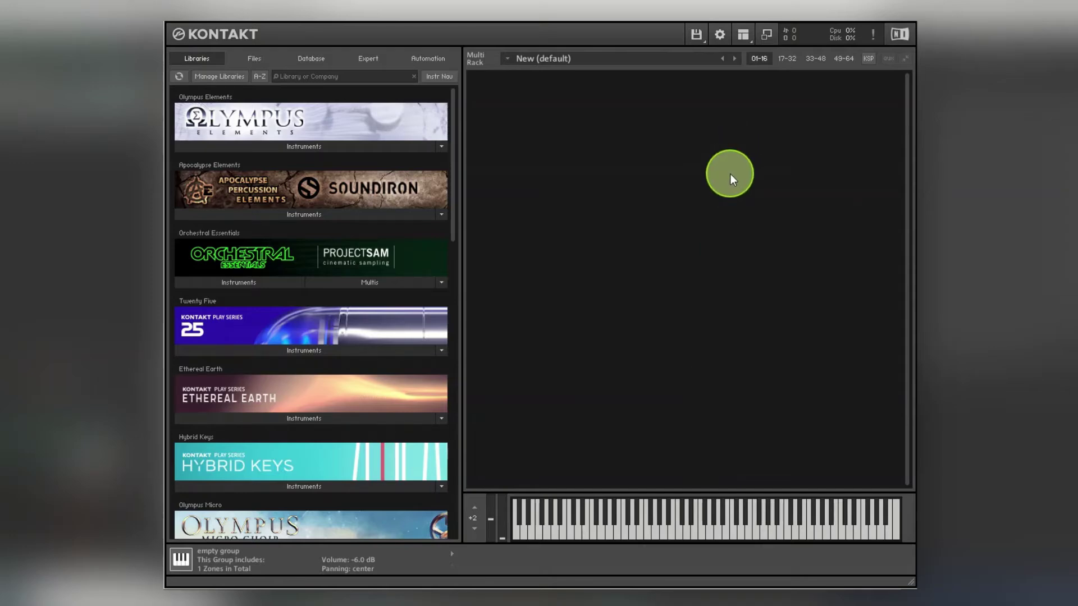
- Load the recent Tom Tongue Drum.nki instrument, then remove it from the rack
{"action": "left_click", "coordinate": [698, 37]}
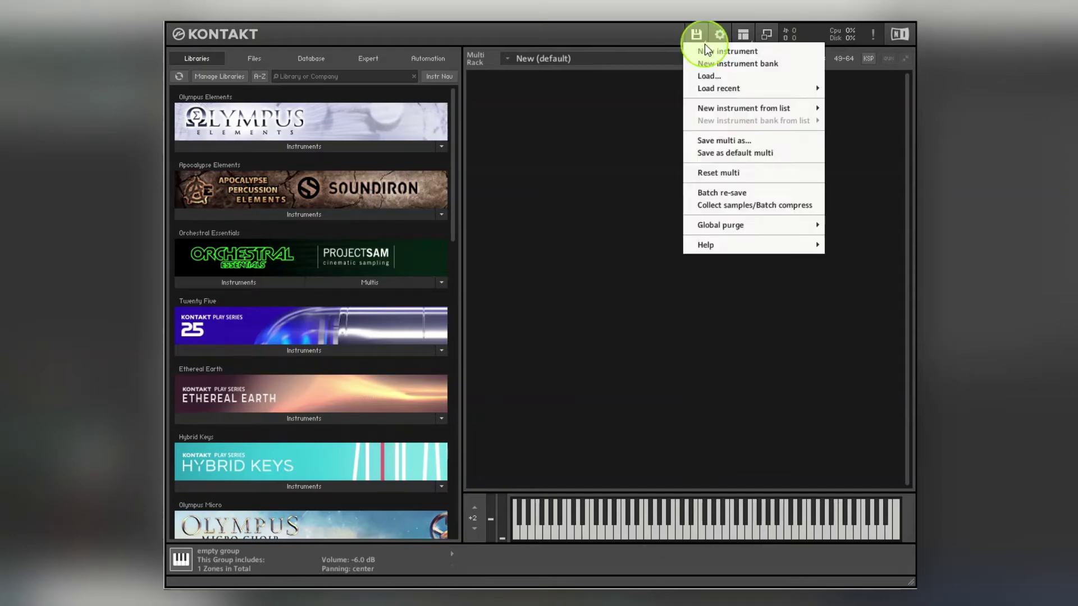
{"action": "mouse_move", "coordinate": [723, 87]}
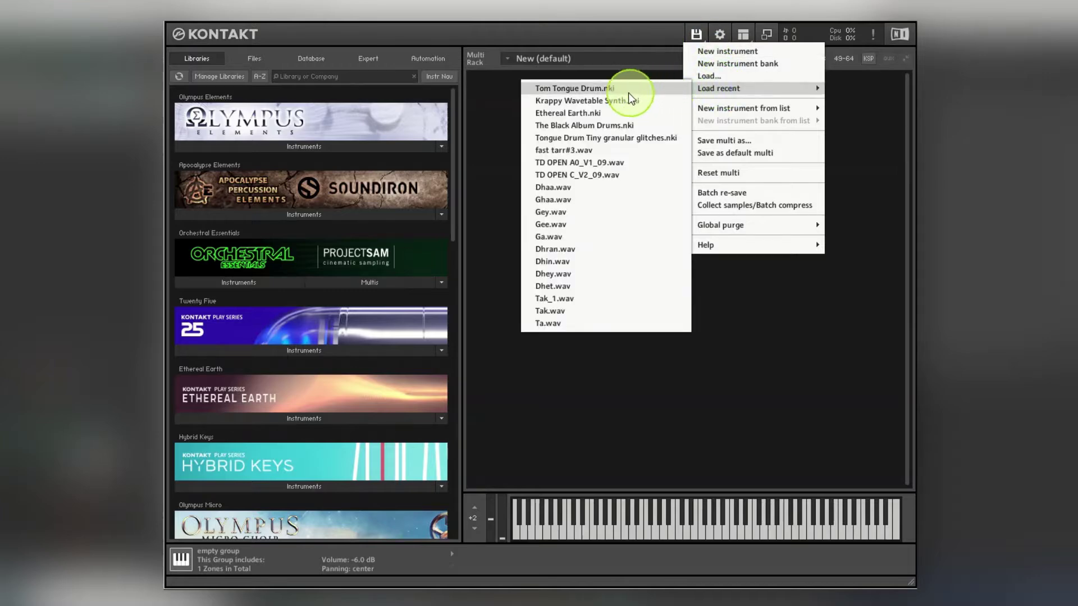
{"action": "left_click", "coordinate": [589, 92]}
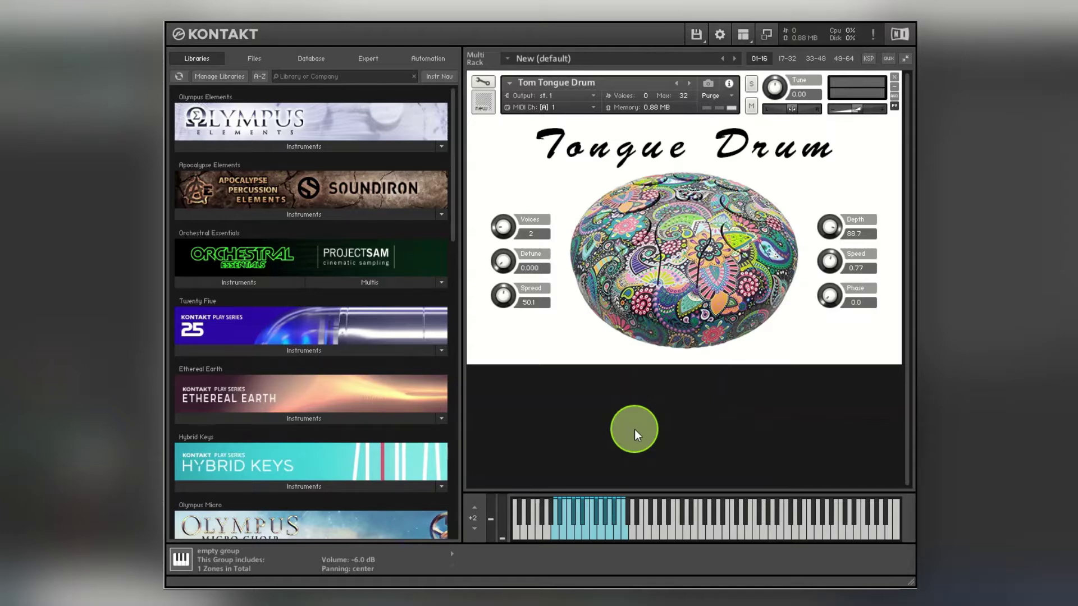
{"action": "left_click", "coordinate": [894, 77]}
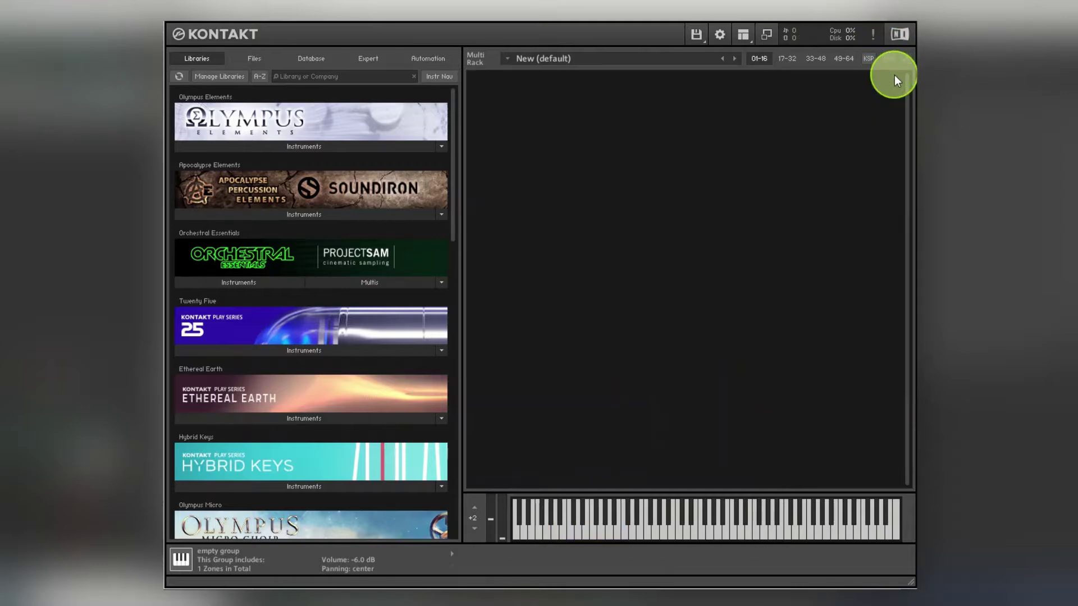
- Create a new blank instrument and open it in edit mode with the Mapping Editor shown
{"action": "left_click", "coordinate": [704, 40]}
{"action": "left_click", "coordinate": [713, 53]}
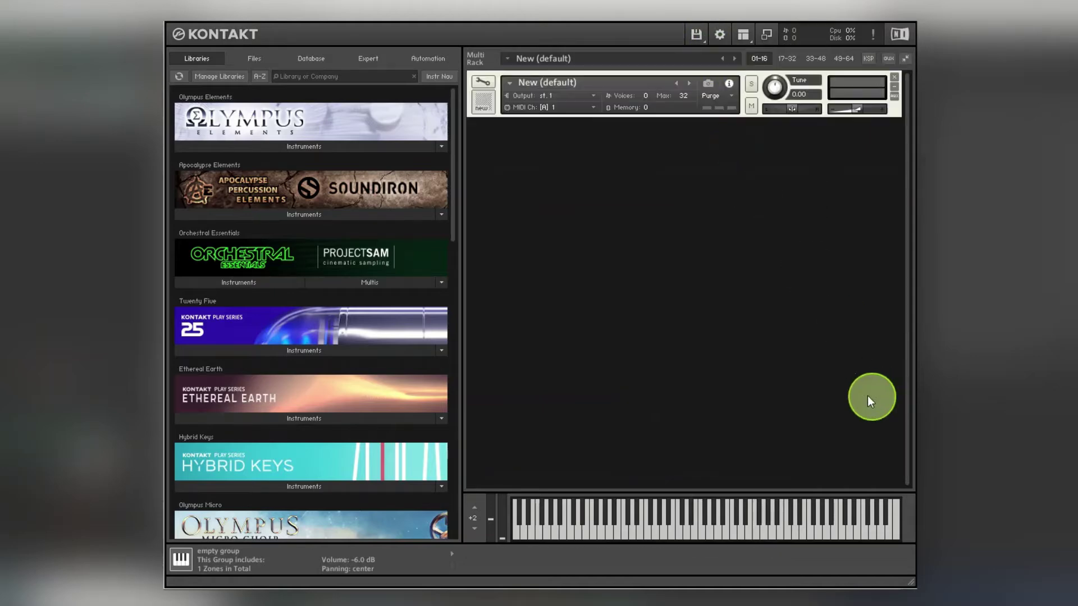
{"action": "left_click", "coordinate": [483, 80]}
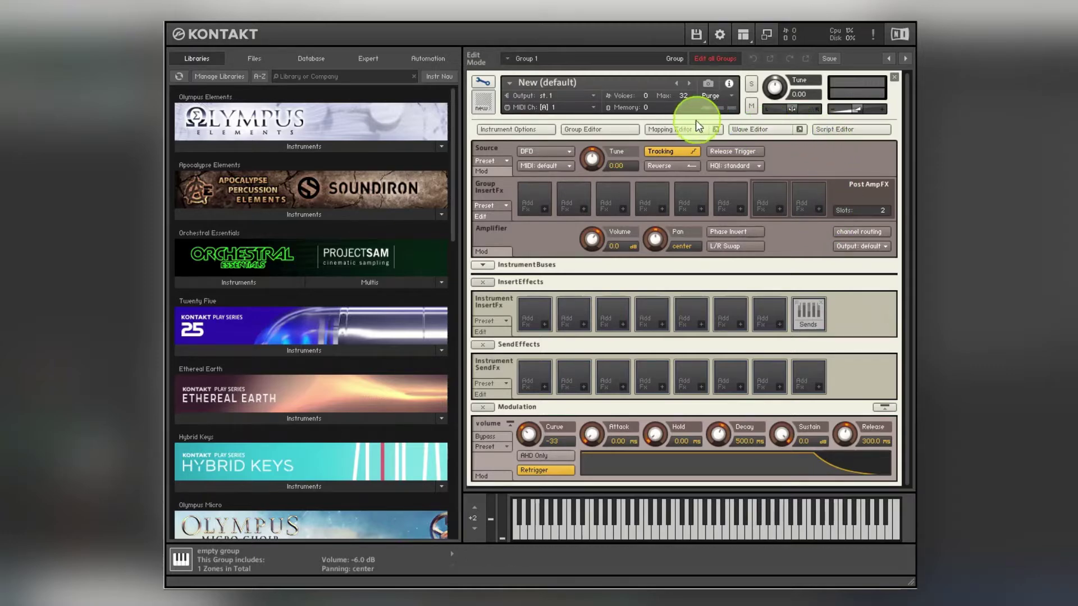
{"action": "left_click", "coordinate": [676, 130]}
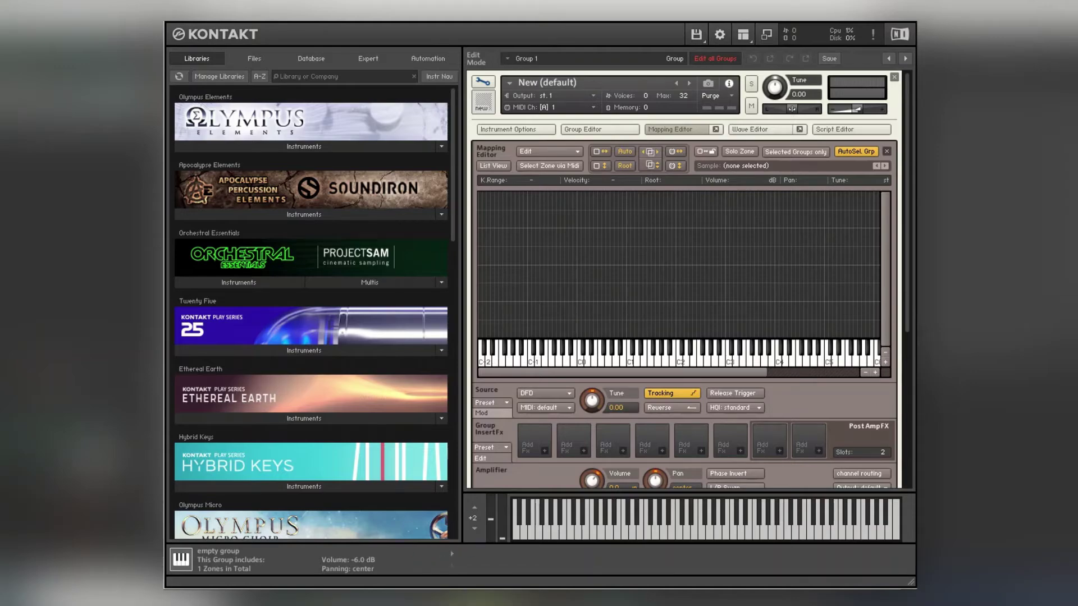
- Switch to the WaveEdit page in the browser
{"action": "mouse_move", "coordinate": [424, 604]}
{"action": "left_click", "coordinate": [496, 558]}
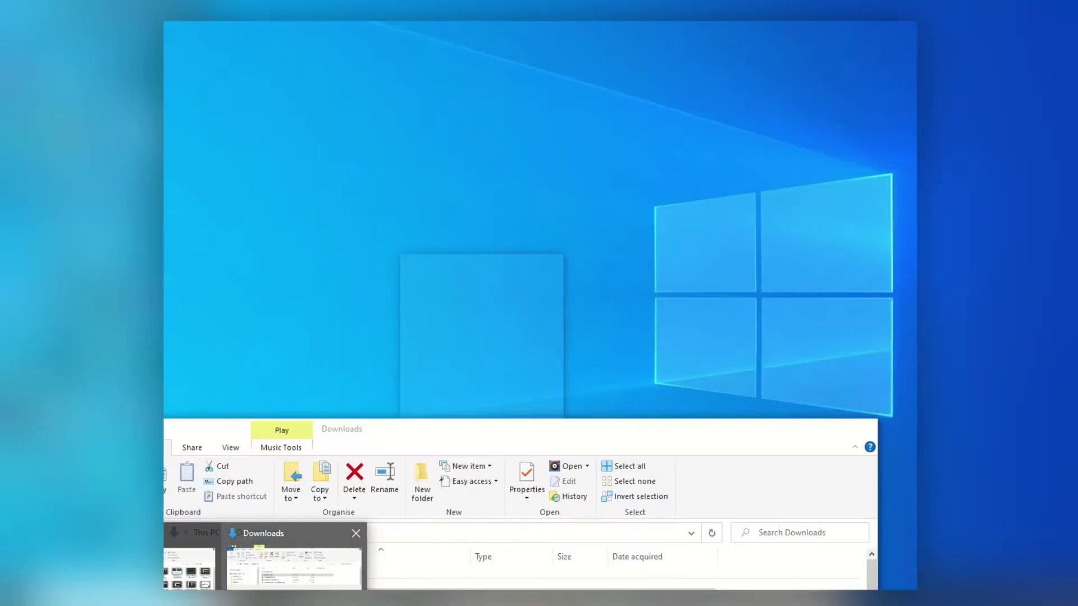
- Map HARMONIO.WAV as one zone spanning C-2 to G8, with its root key moved to C#1
{"action": "left_click", "coordinate": [293, 567]}
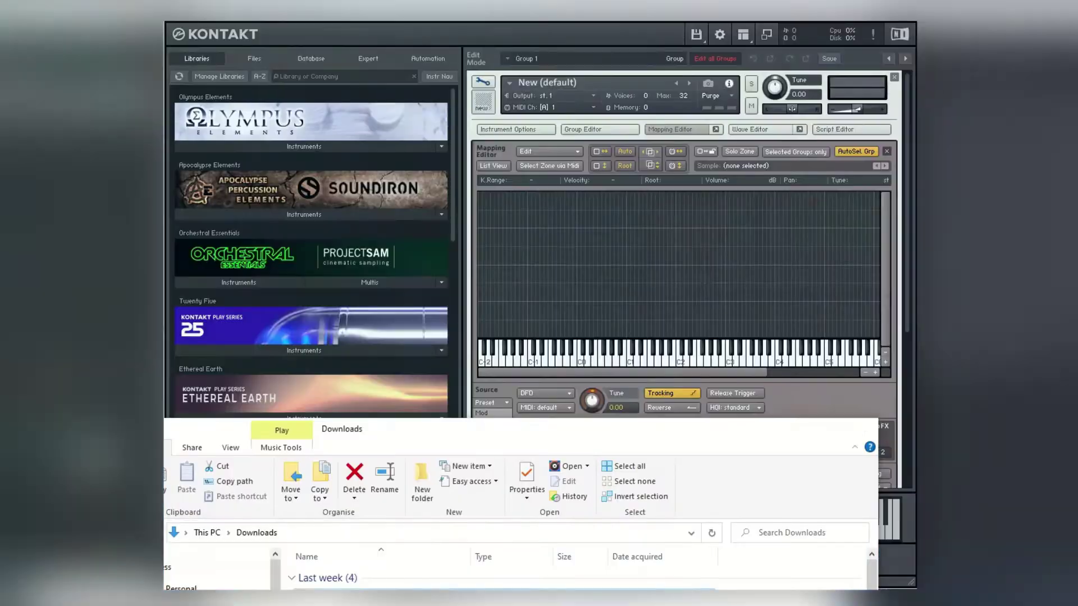
{"action": "left_click_drag", "start_coordinate": [337, 587], "coordinate": [653, 275]}
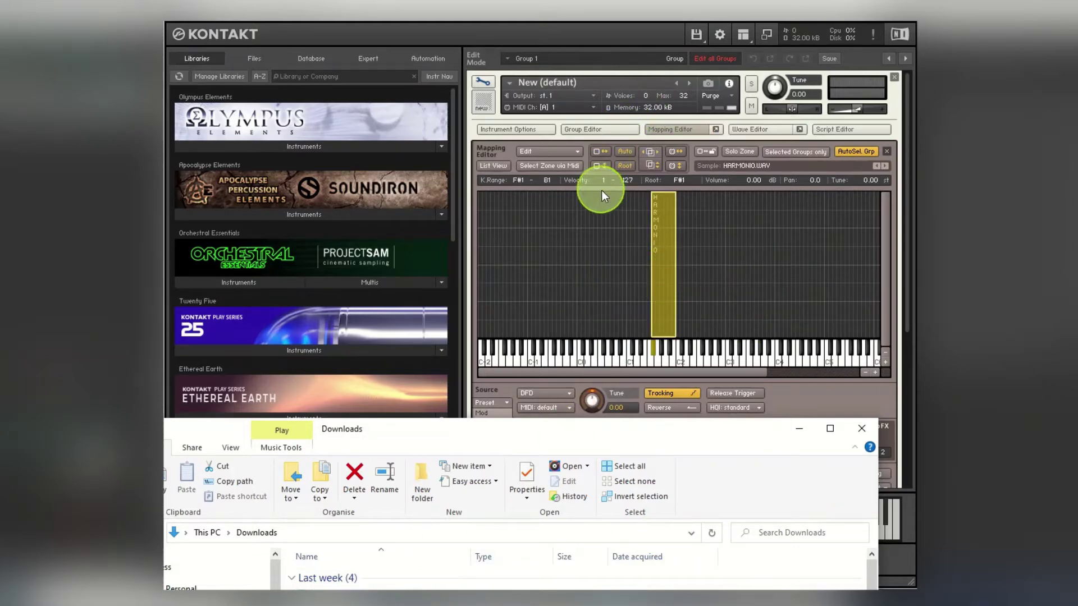
{"action": "left_click", "coordinate": [601, 153]}
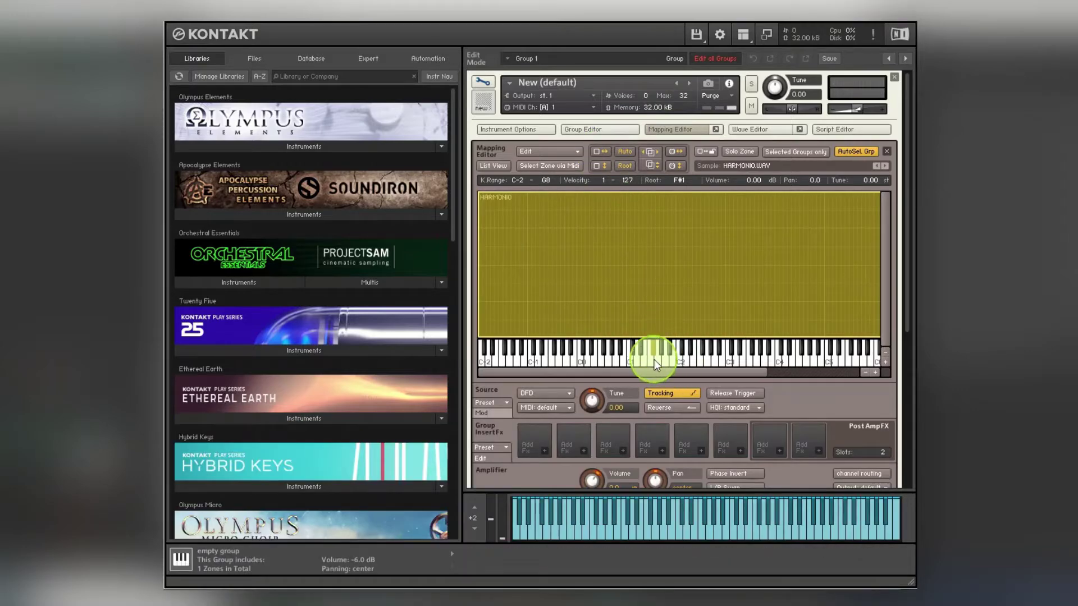
{"action": "left_click_drag", "start_coordinate": [653, 354], "coordinate": [631, 357]}
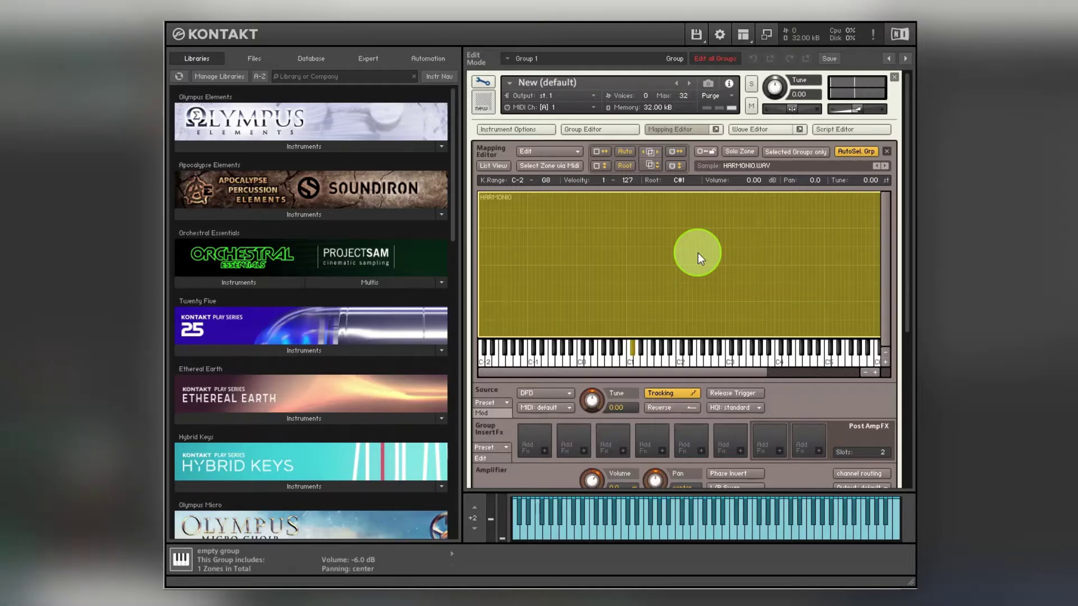
- Switch the Source engine from DFD to wavetable and sweep the Position knob to test it
{"action": "left_click", "coordinate": [570, 396]}
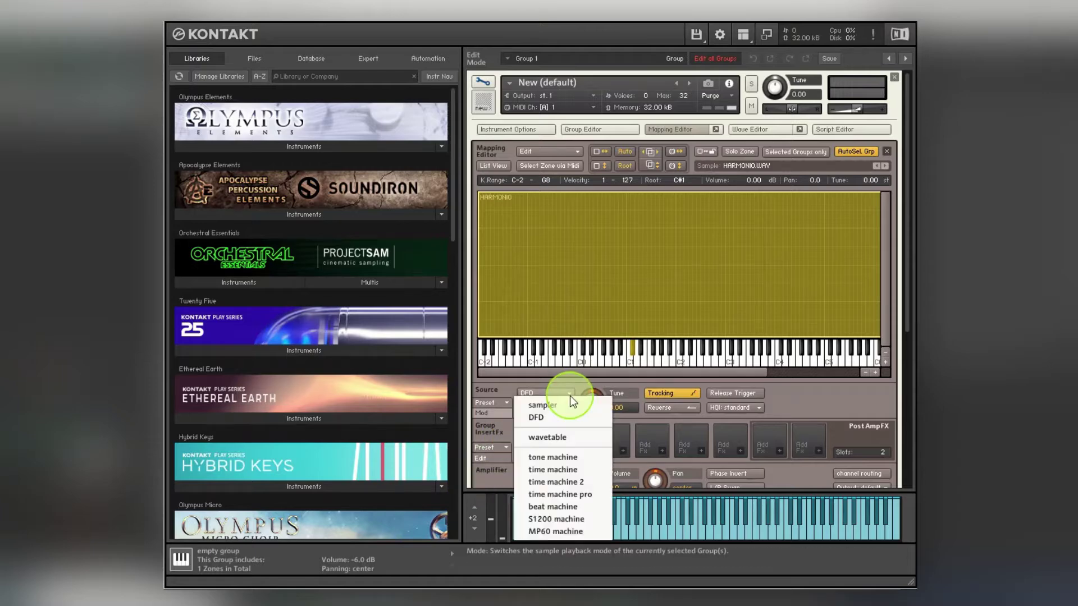
{"action": "left_click", "coordinate": [548, 437]}
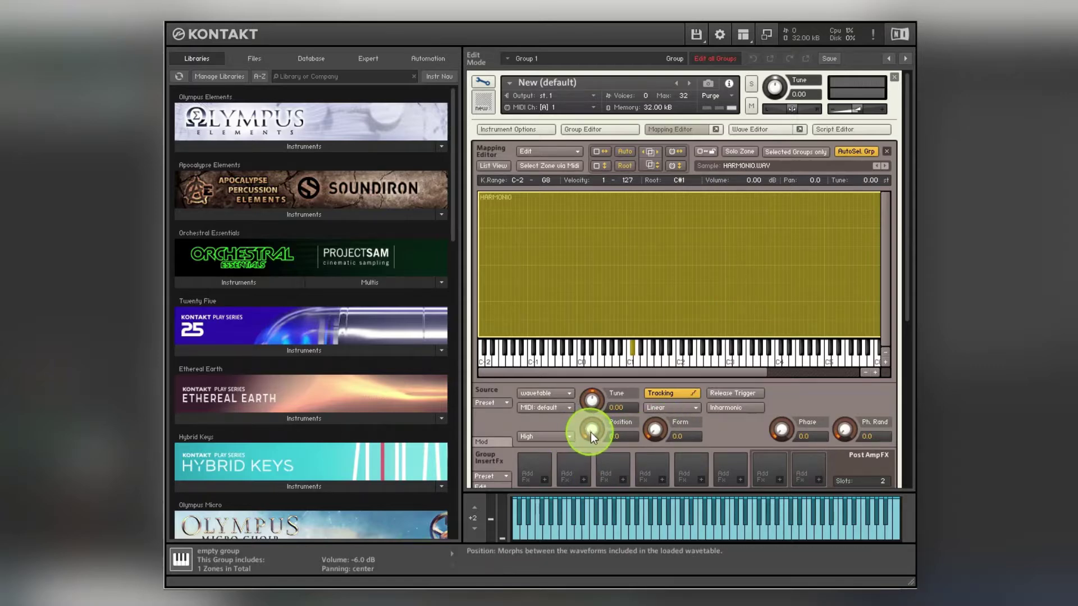
{"action": "mouse_move", "coordinate": [593, 429]}
{"action": "left_mouse_down"}
{"action": "mouse_move", "coordinate": [632, 346]}
{"action": "mouse_move", "coordinate": [589, 443]}
{"action": "left_mouse_up"}
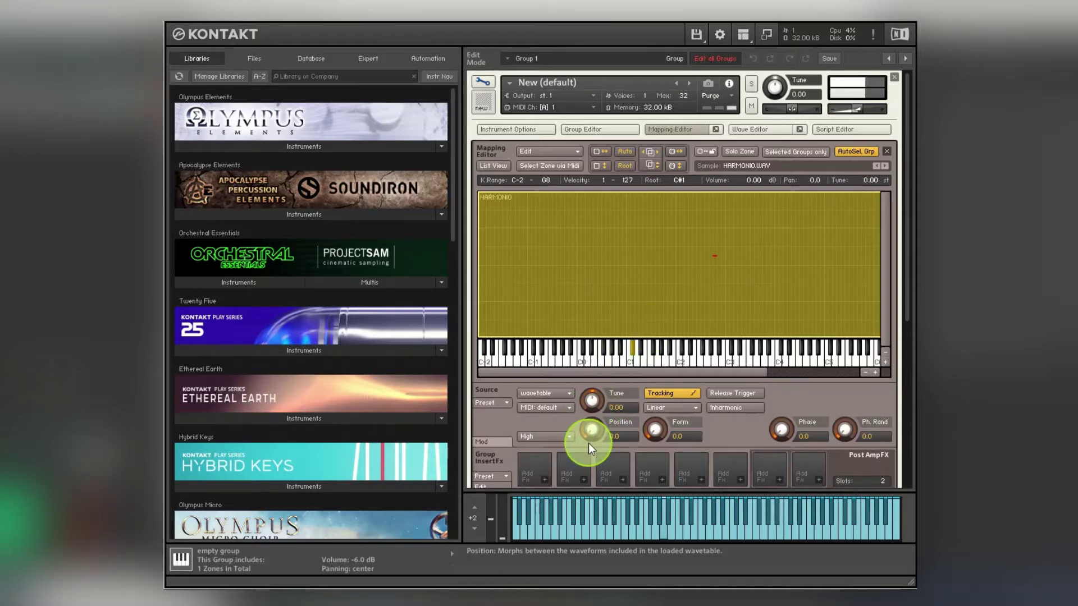
{"action": "left_click_drag", "start_coordinate": [914, 354], "coordinate": [913, 394]}
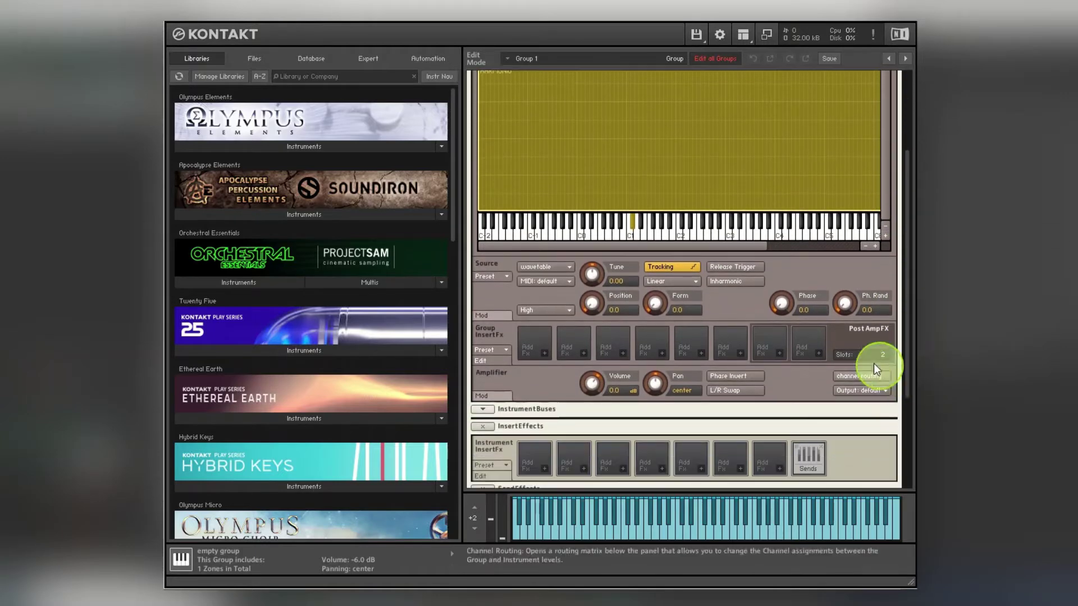
- Add an AHDSR envelope modulator in the Source Mod tab
{"action": "left_click", "coordinate": [489, 318]}
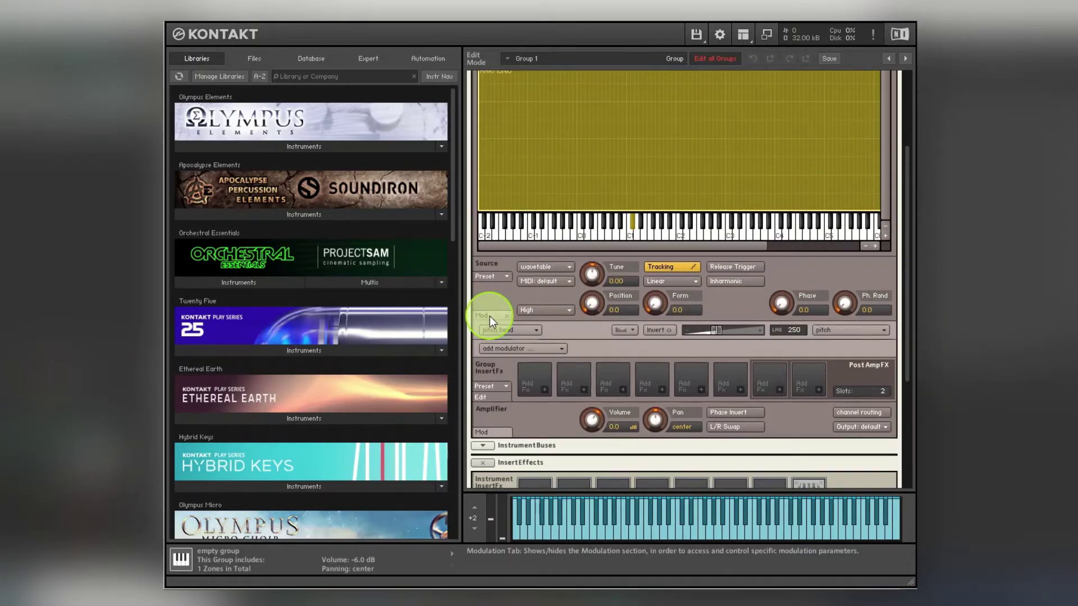
{"action": "left_click", "coordinate": [559, 348]}
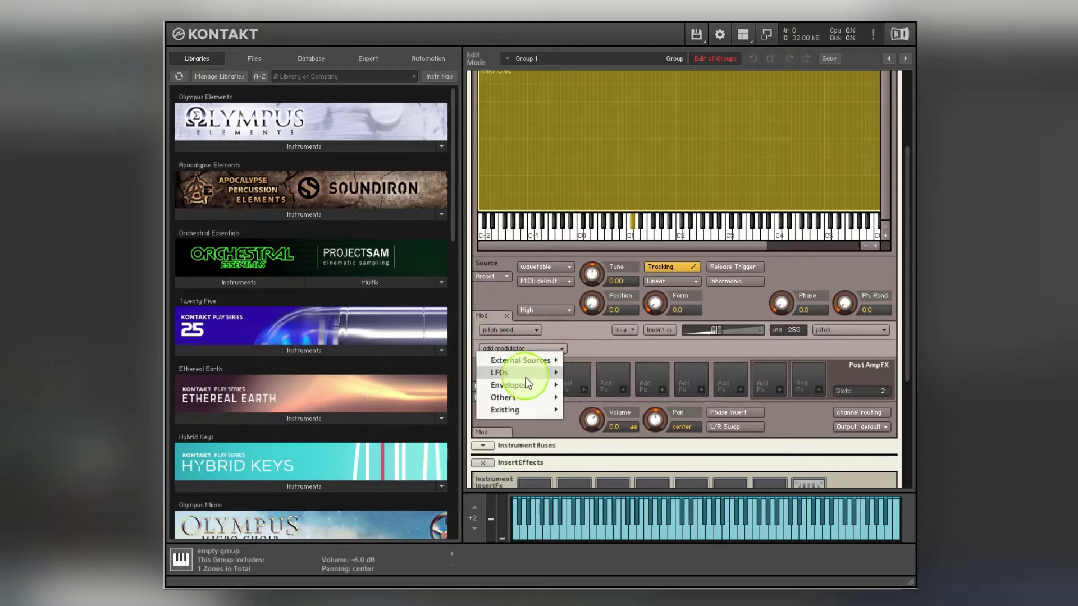
{"action": "mouse_move", "coordinate": [554, 387]}
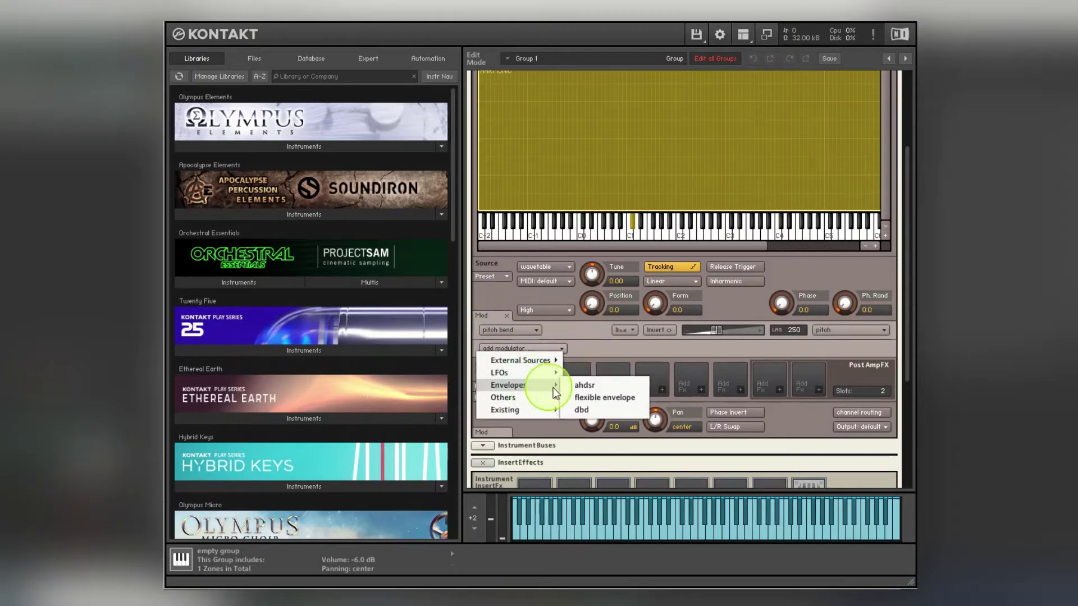
{"action": "left_click", "coordinate": [585, 386]}
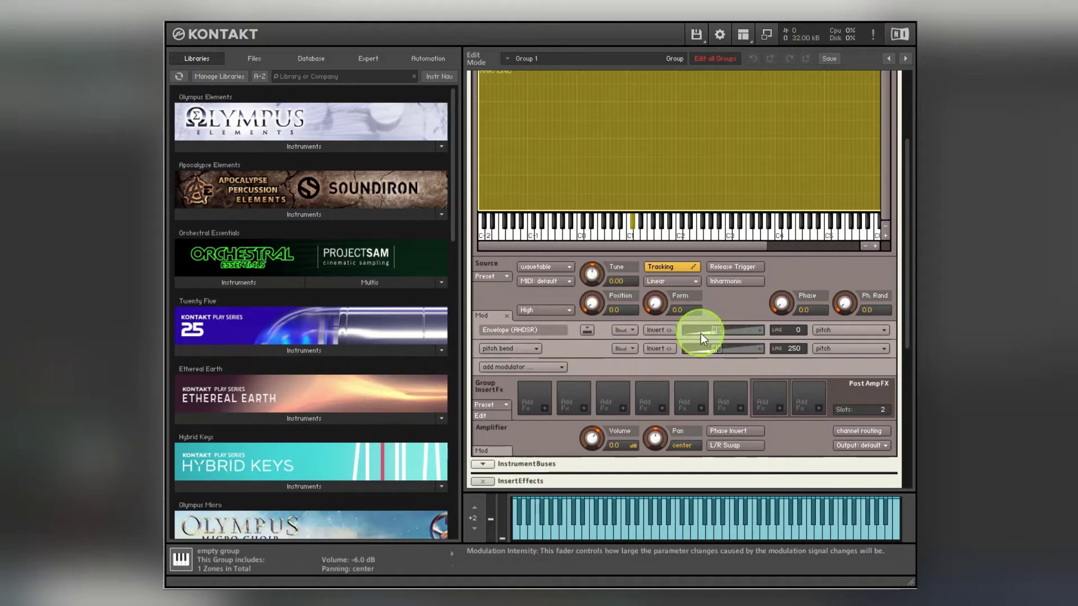
- Set the AHDSR intensity to maximum targeting wavetable position, then show the Group Editor
{"action": "left_click_drag", "start_coordinate": [718, 329], "coordinate": [782, 331]}
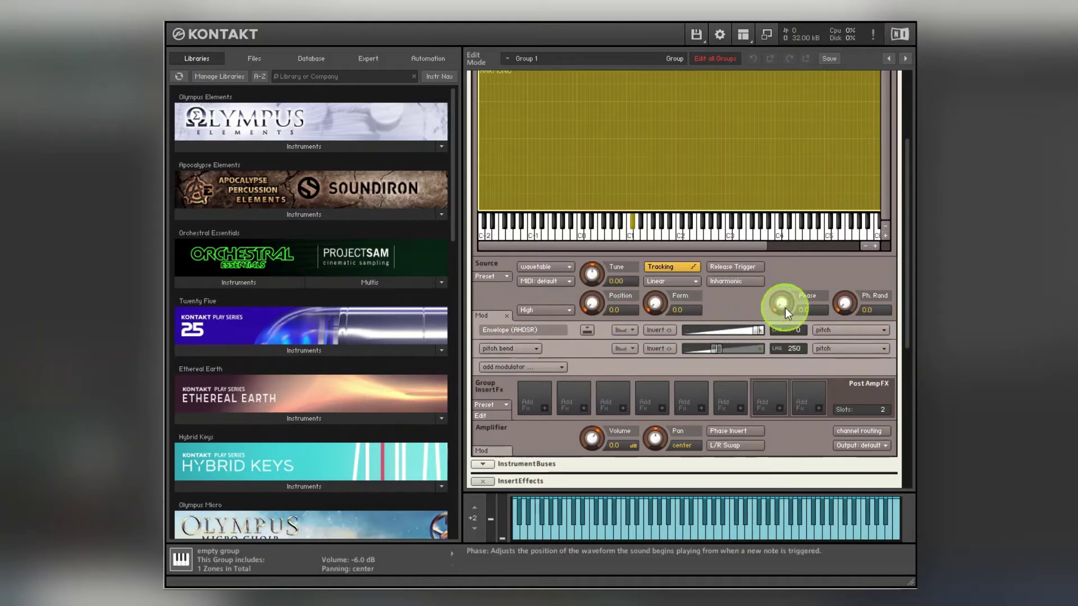
{"action": "left_click", "coordinate": [885, 332]}
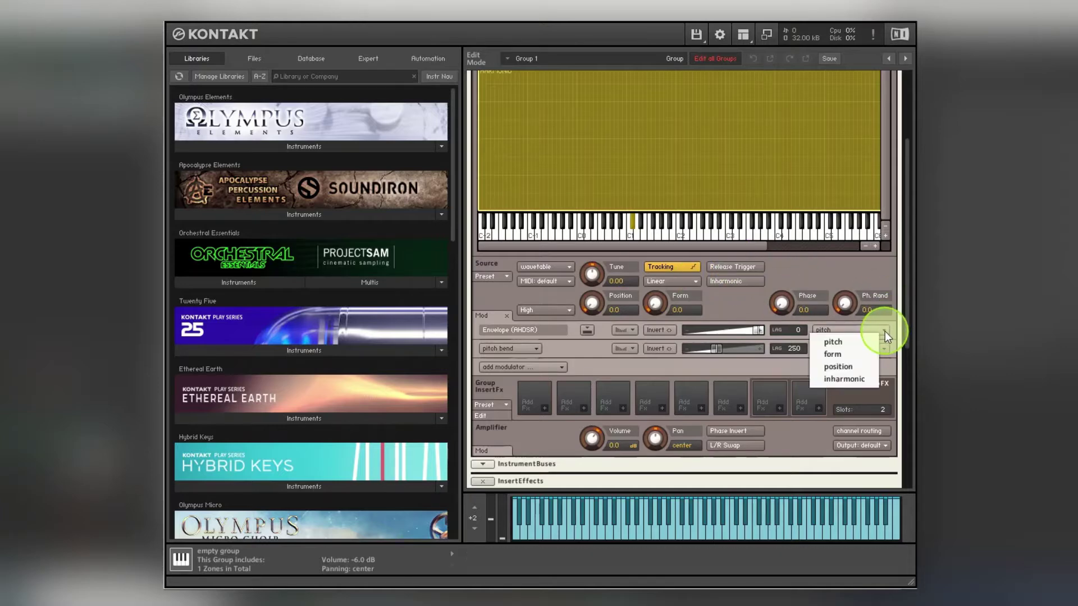
{"action": "left_click", "coordinate": [849, 367]}
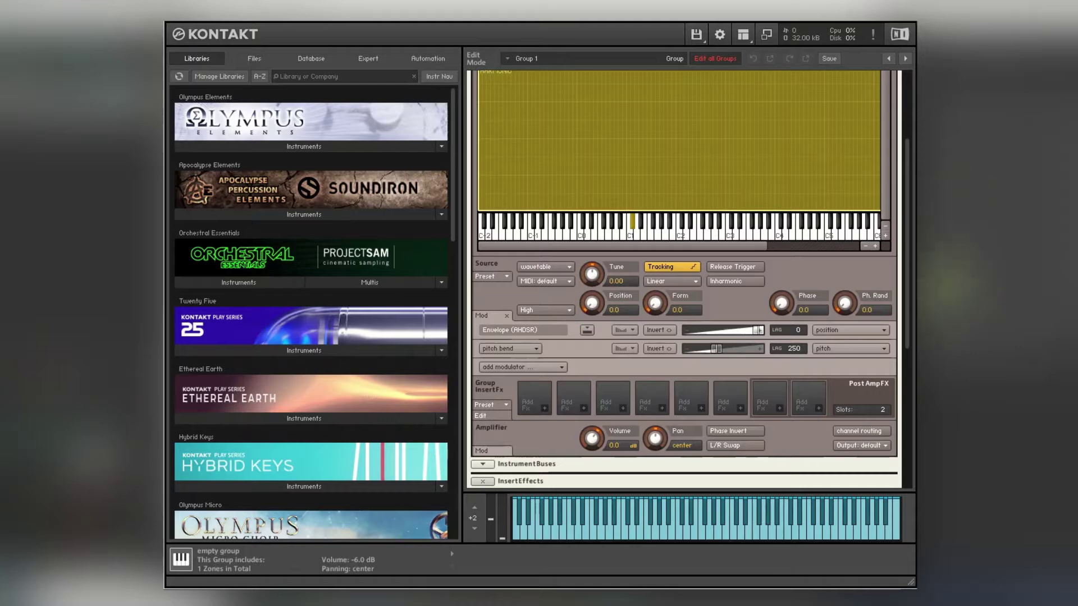
{"action": "left_click_drag", "start_coordinate": [908, 319], "coordinate": [908, 282]}
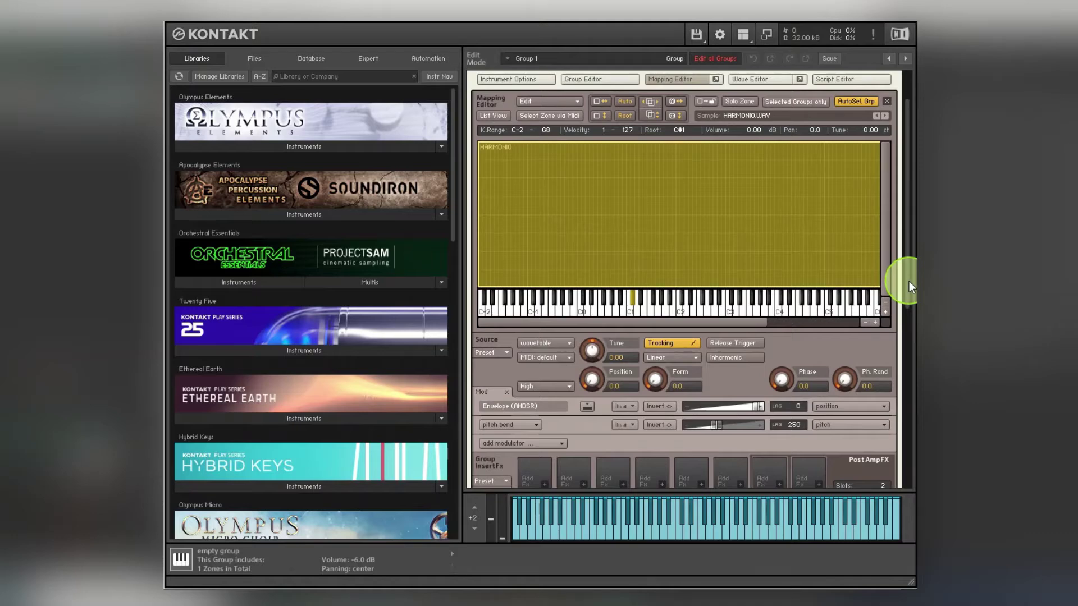
{"action": "left_click_drag", "start_coordinate": [909, 282], "coordinate": [914, 242]}
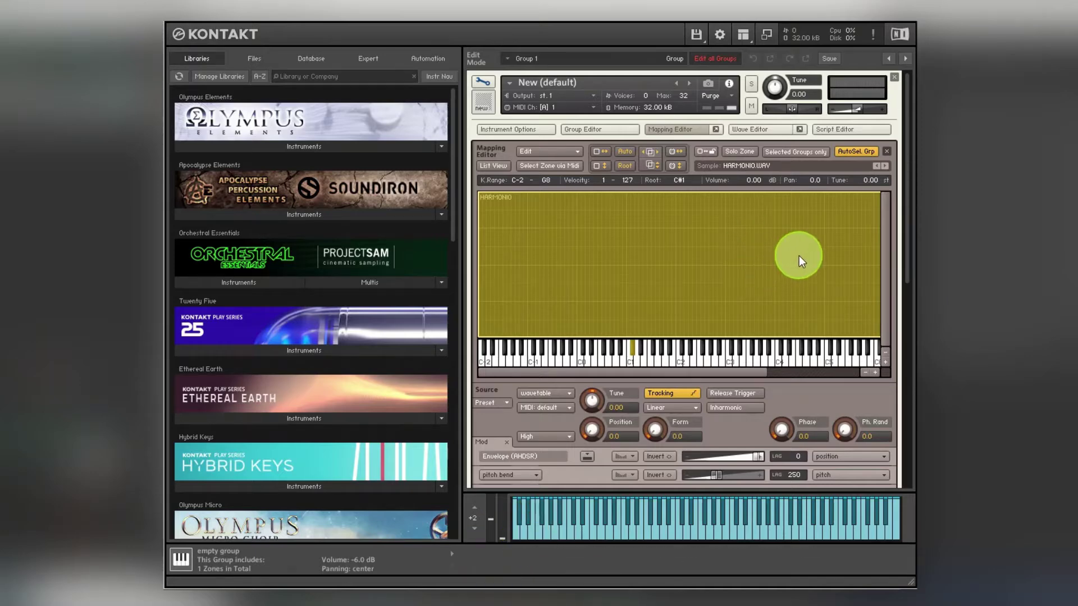
{"action": "left_click", "coordinate": [600, 129]}
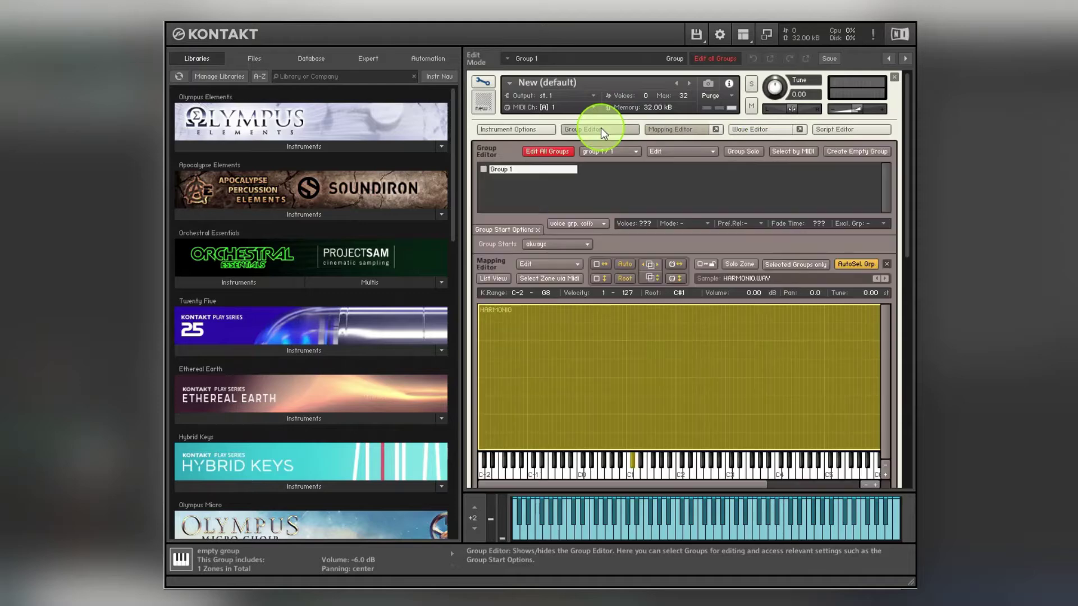
- Rename Group 1 to 'Harmonio' and add a second empty group
{"action": "double_click", "coordinate": [515, 173]}
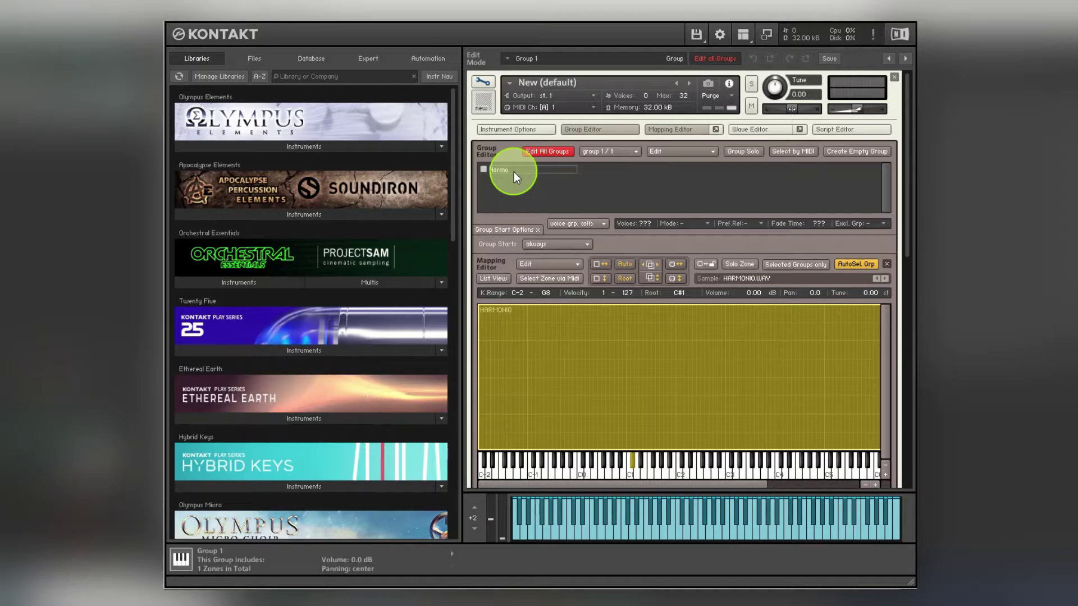
{"action": "type", "text": "Harmonio"}
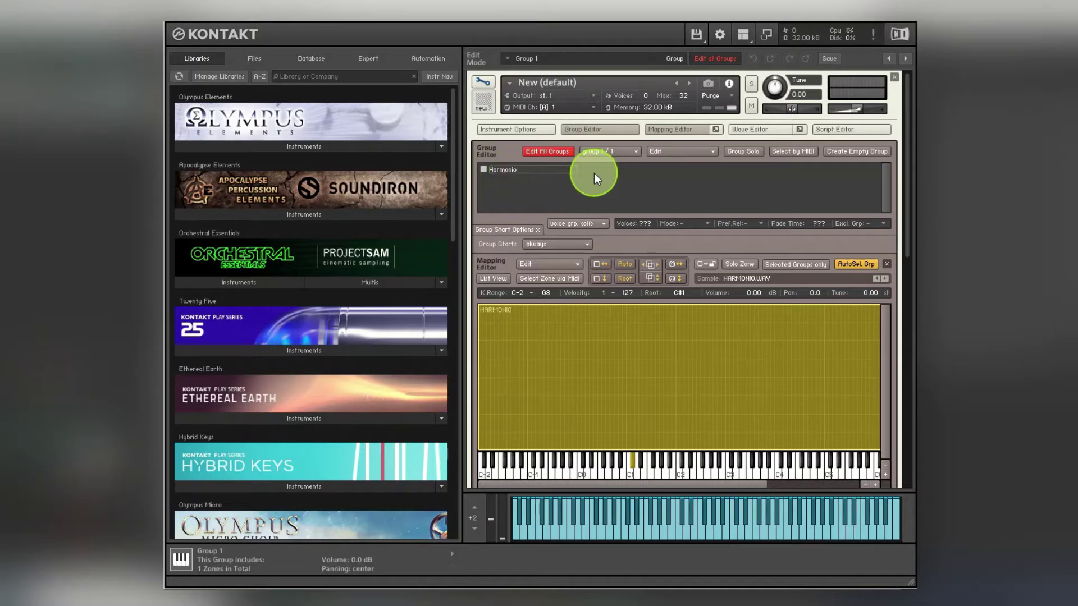
{"action": "left_click", "coordinate": [593, 173]}
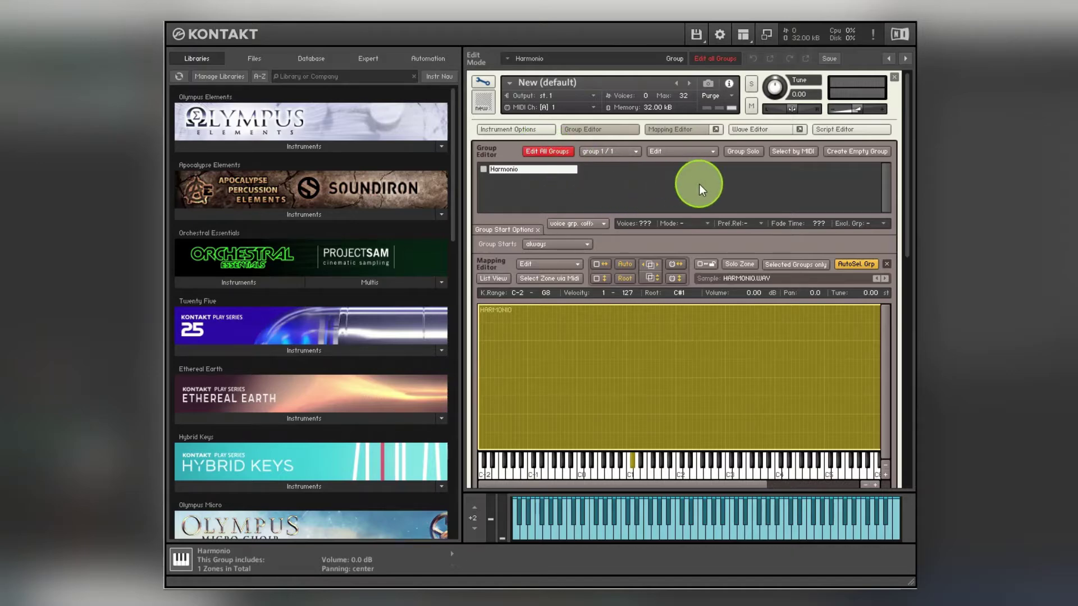
{"action": "left_click", "coordinate": [843, 154]}
- Name the new group 'Drone' and limit editing and the mapping view to the selected group
{"action": "left_click", "coordinate": [609, 171]}
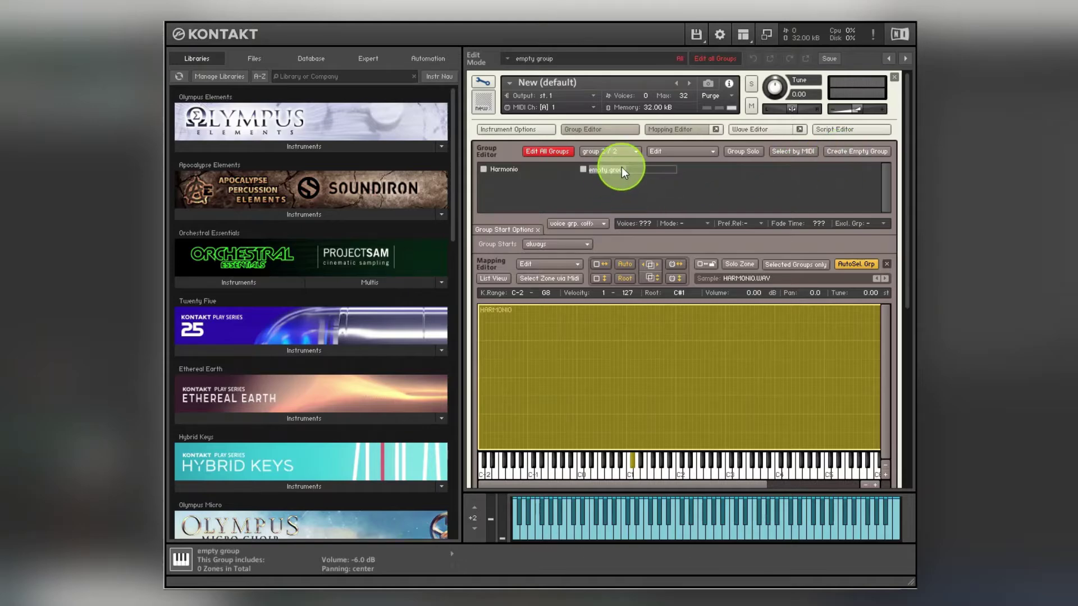
{"action": "type", "text": "Drone"}
{"action": "key", "text": "Return"}
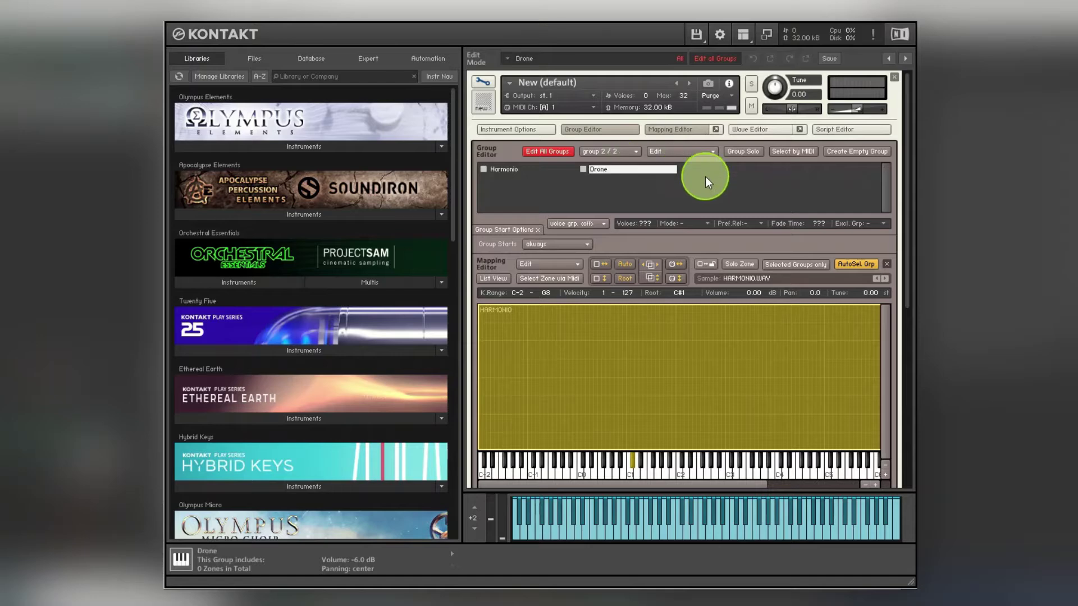
{"action": "left_click", "coordinate": [548, 155]}
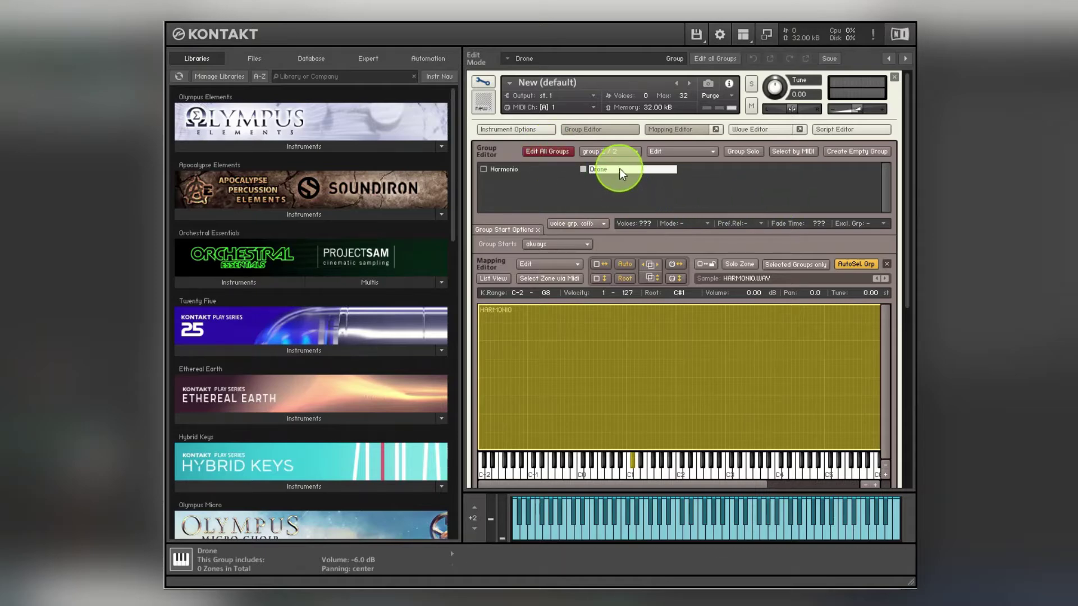
{"action": "left_click", "coordinate": [781, 267]}
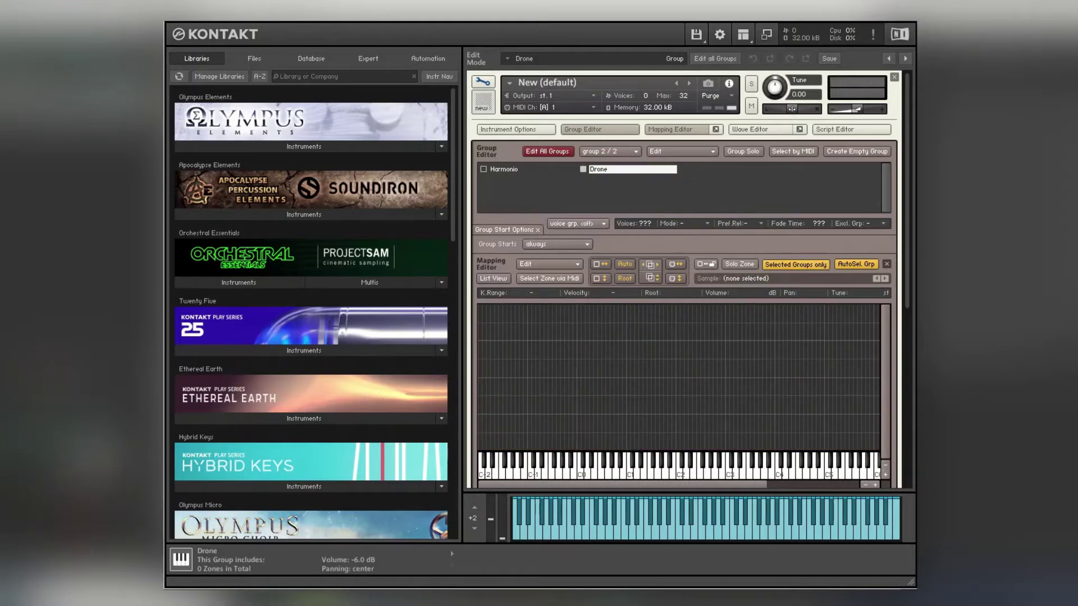
- Drop DRONE.WAV into the Drone group's mapping and stretch it across C-2 to G8
{"action": "mouse_move", "coordinate": [289, 598]}
{"action": "left_click", "coordinate": [293, 568]}
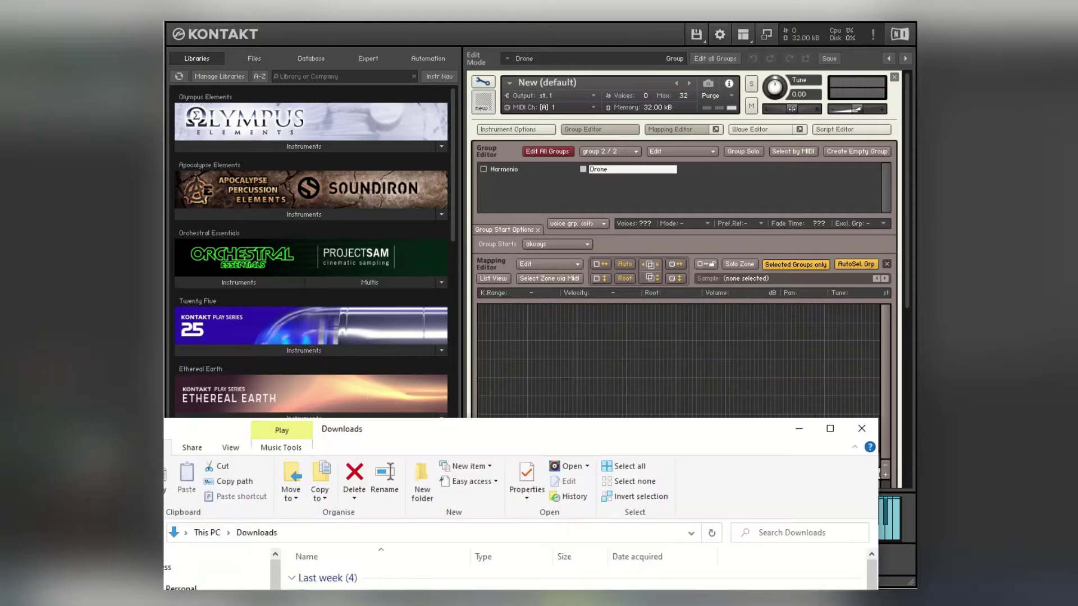
{"action": "left_click_drag", "start_coordinate": [463, 530], "coordinate": [627, 408]}
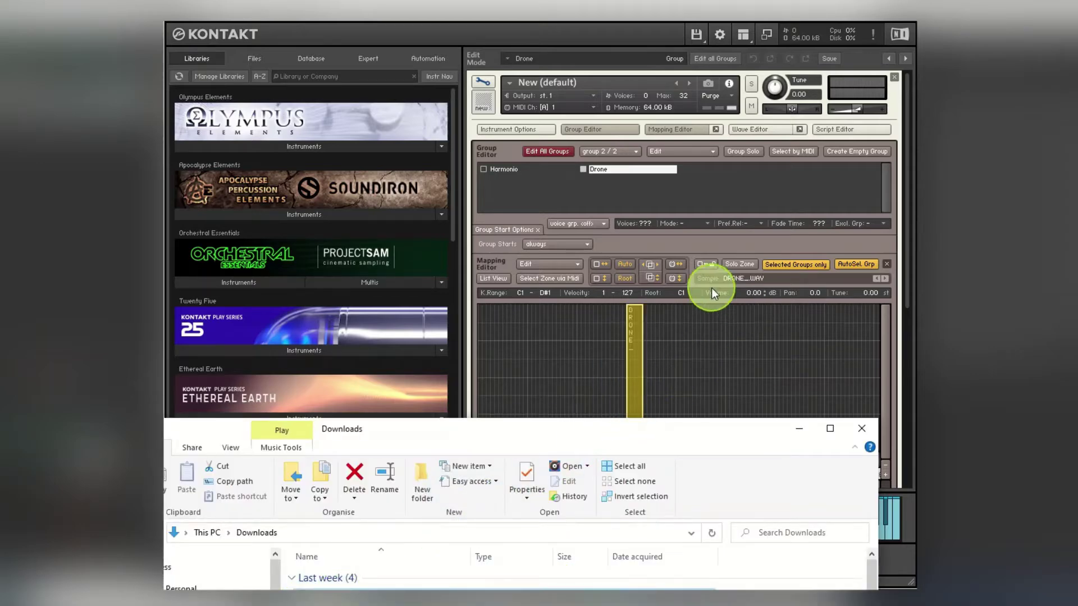
{"action": "left_click", "coordinate": [600, 264]}
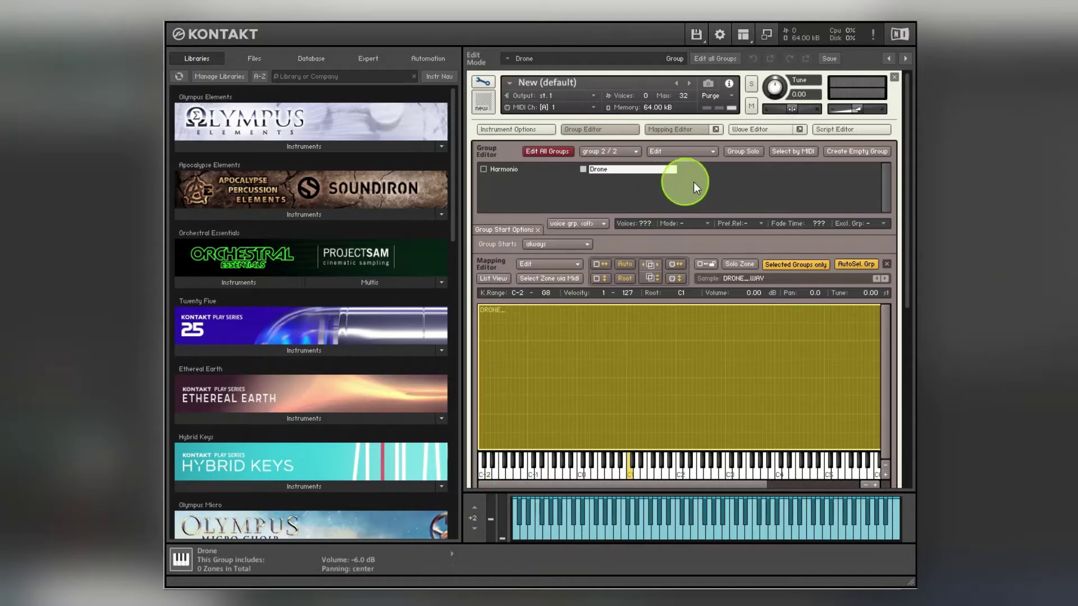
- Set the Harmonio group's start option to start on key
{"action": "left_click", "coordinate": [501, 169]}
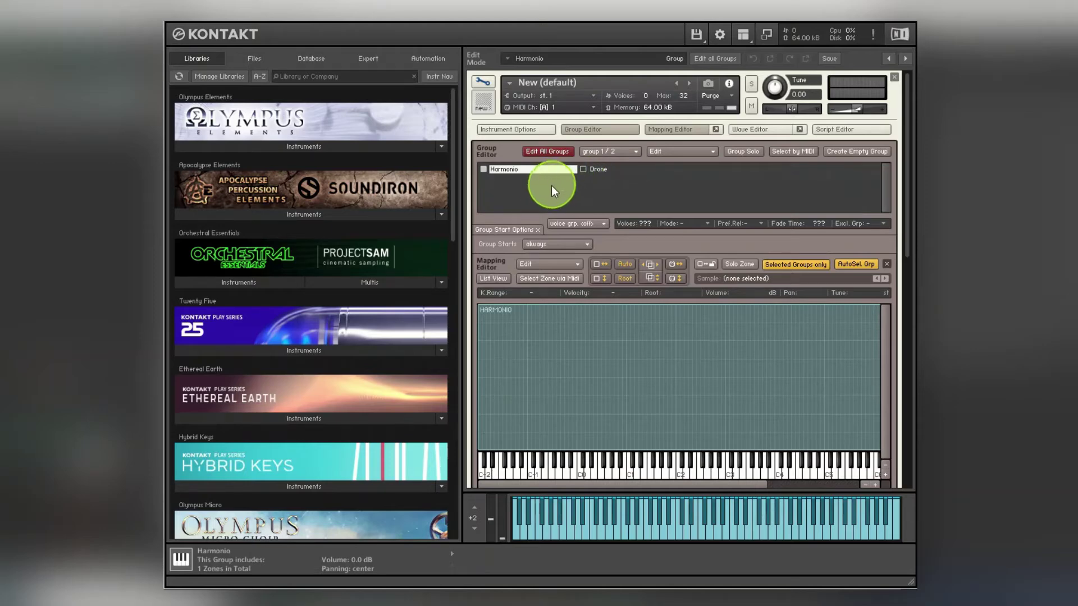
{"action": "left_click", "coordinate": [588, 244]}
{"action": "left_click", "coordinate": [573, 267]}
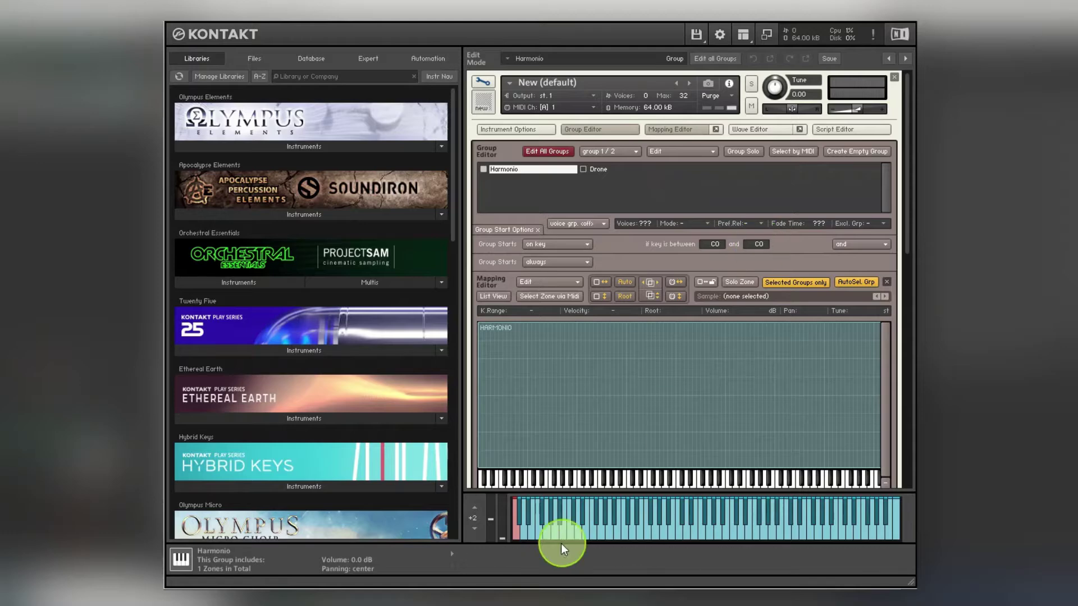
- Set the Drone group to start on key, with its trigger key at D0
{"action": "left_click", "coordinate": [599, 171]}
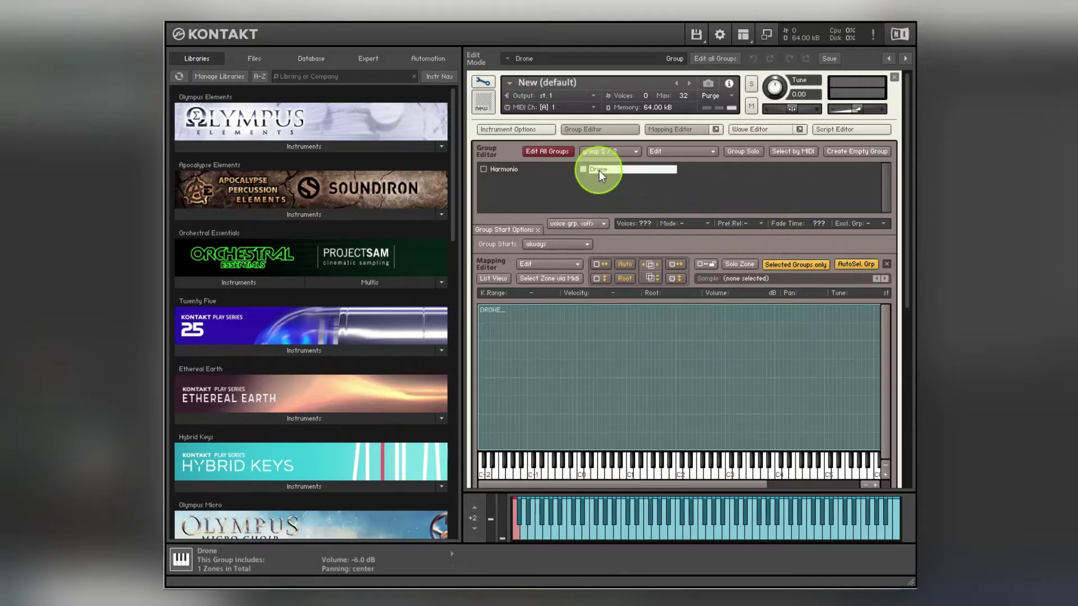
{"action": "left_click", "coordinate": [587, 245]}
{"action": "left_click", "coordinate": [569, 269]}
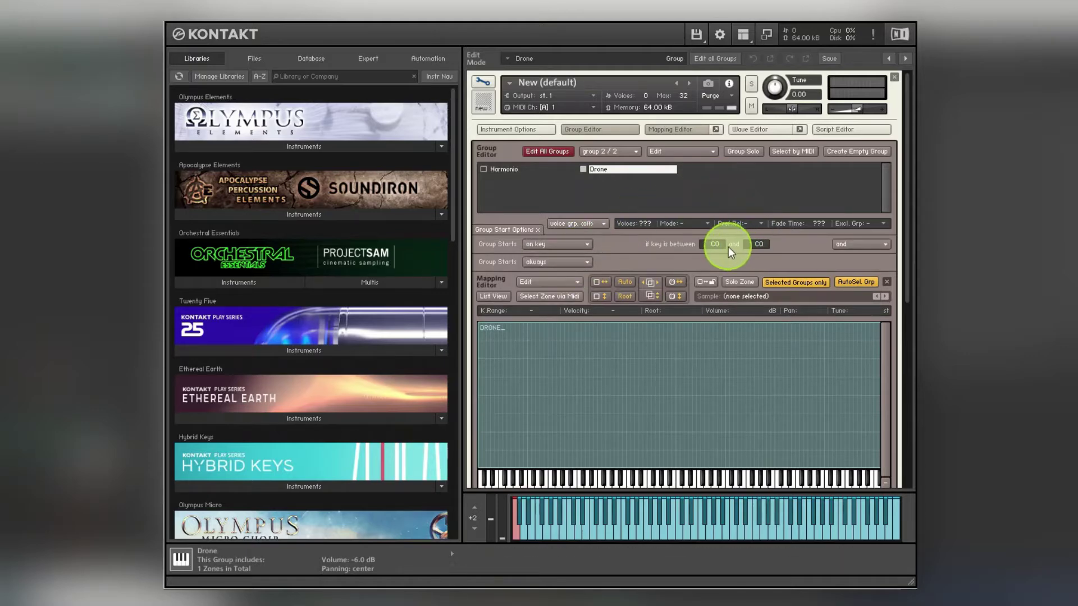
{"action": "left_click", "coordinate": [767, 240]}
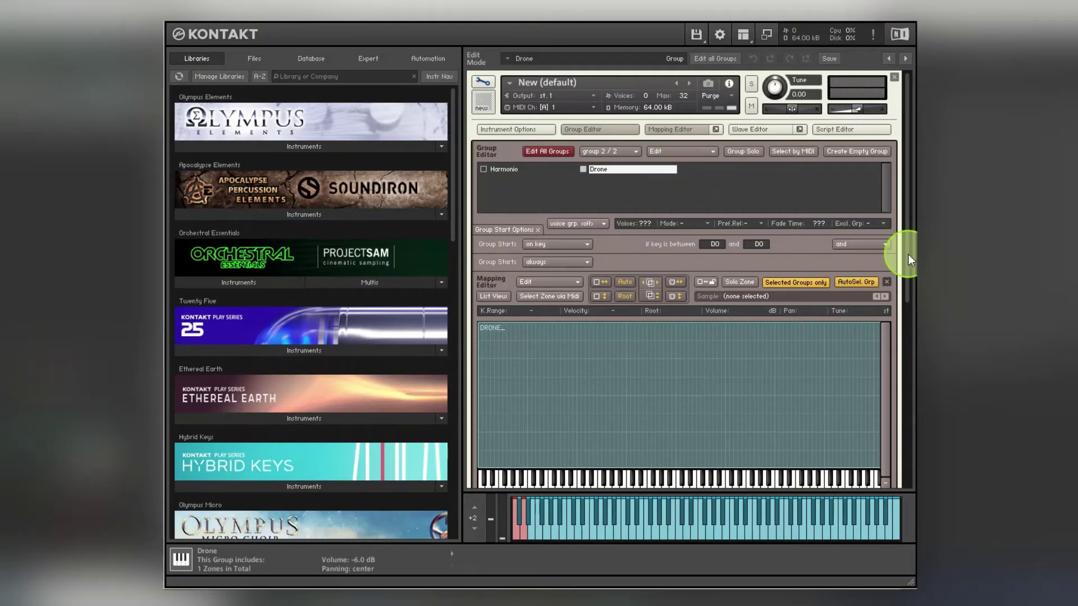
{"action": "left_click_drag", "start_coordinate": [908, 254], "coordinate": [916, 368]}
- Switch the Drone group's source to the wavetable engine and add a sine LFO modulator
{"action": "left_click", "coordinate": [569, 334]}
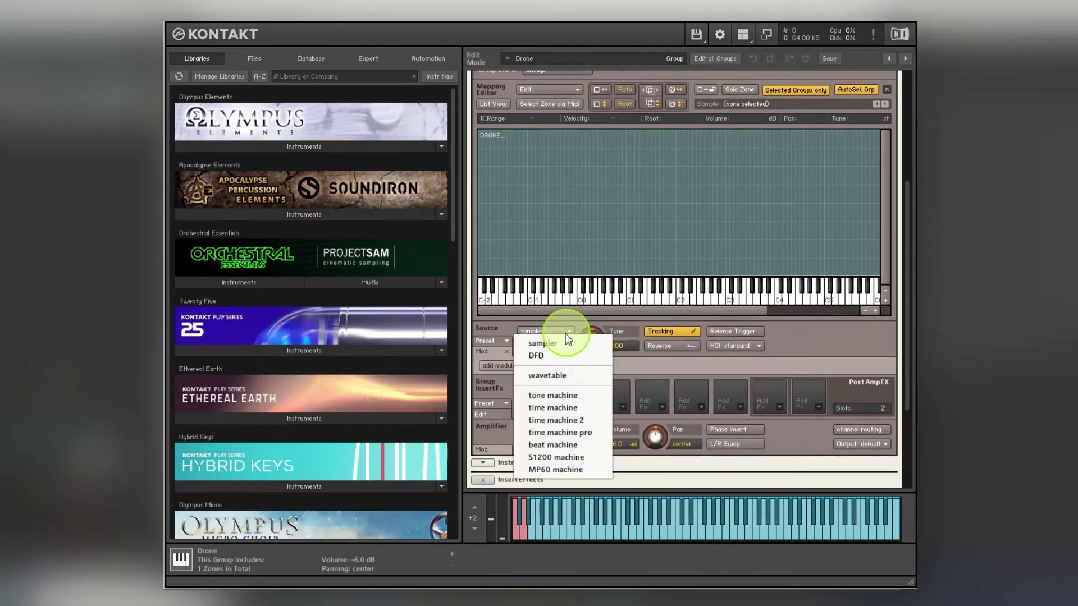
{"action": "left_click", "coordinate": [558, 375]}
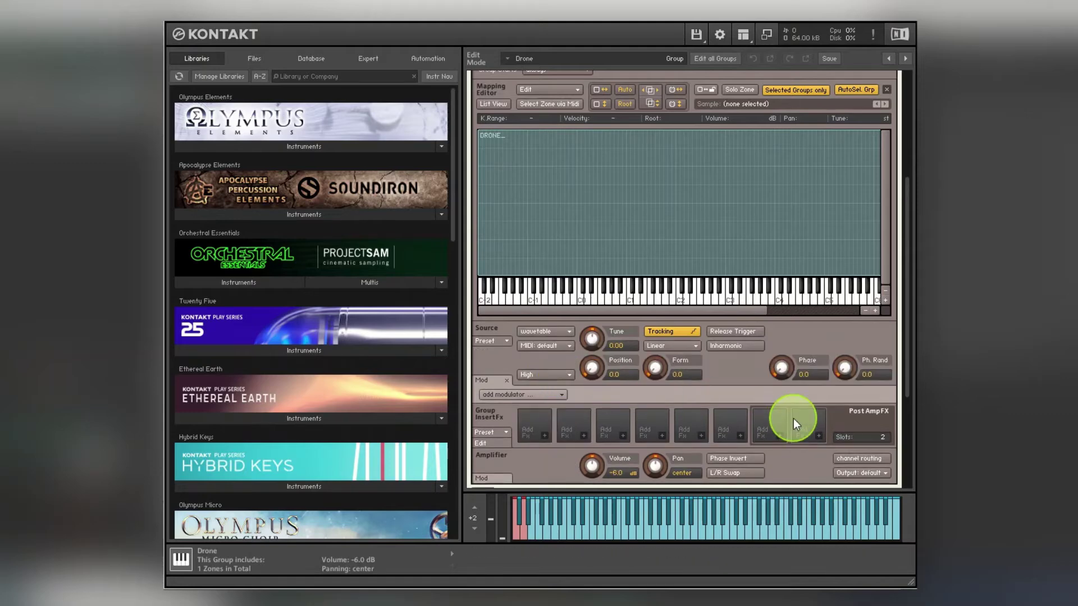
{"action": "left_click", "coordinate": [562, 395]}
{"action": "mouse_move", "coordinate": [522, 432]}
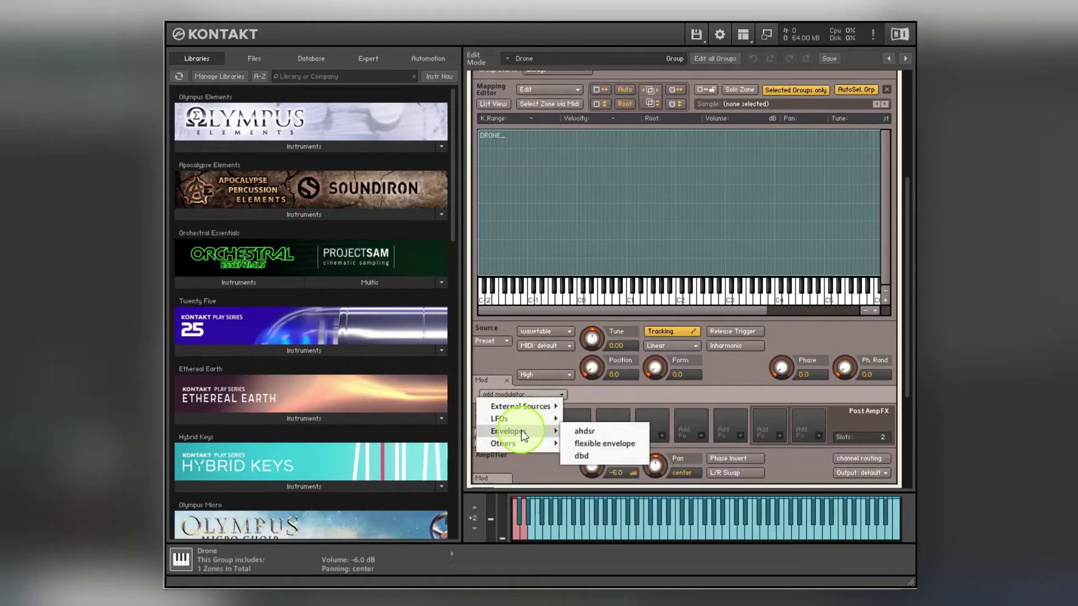
{"action": "mouse_move", "coordinate": [548, 421]}
{"action": "left_click", "coordinate": [583, 421]}
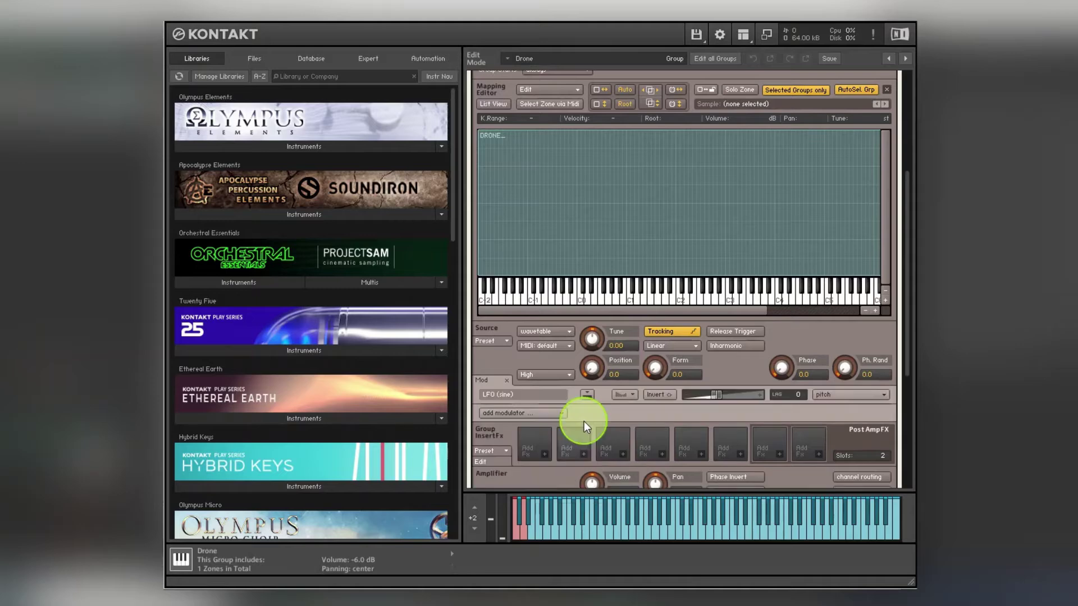
- Set the sine LFO's amount to full and make it modulate wavetable position
{"action": "left_click_drag", "start_coordinate": [707, 402], "coordinate": [730, 385]}
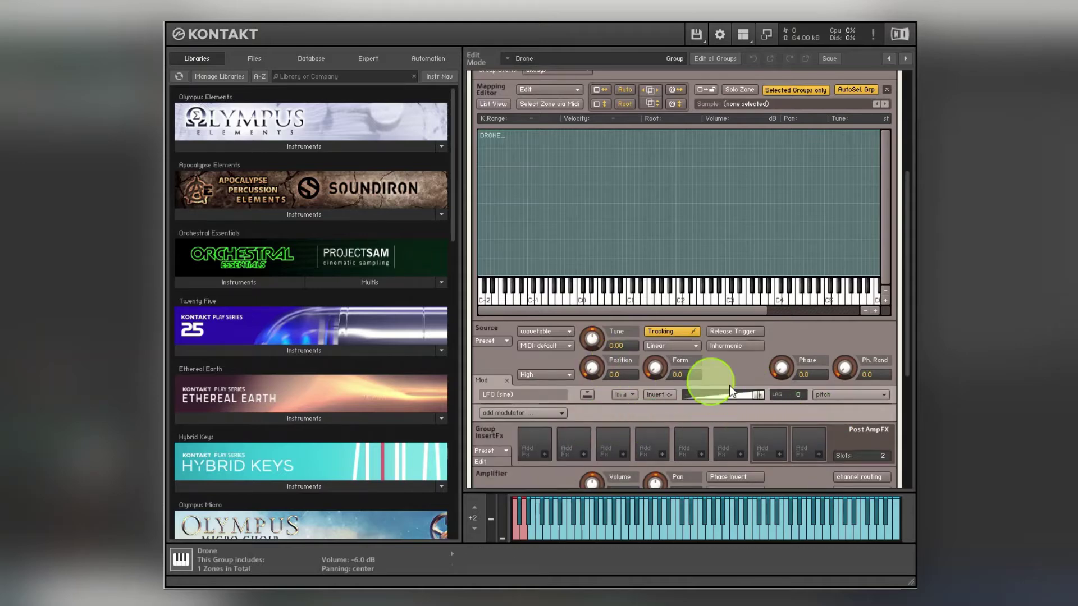
{"action": "left_click", "coordinate": [885, 396]}
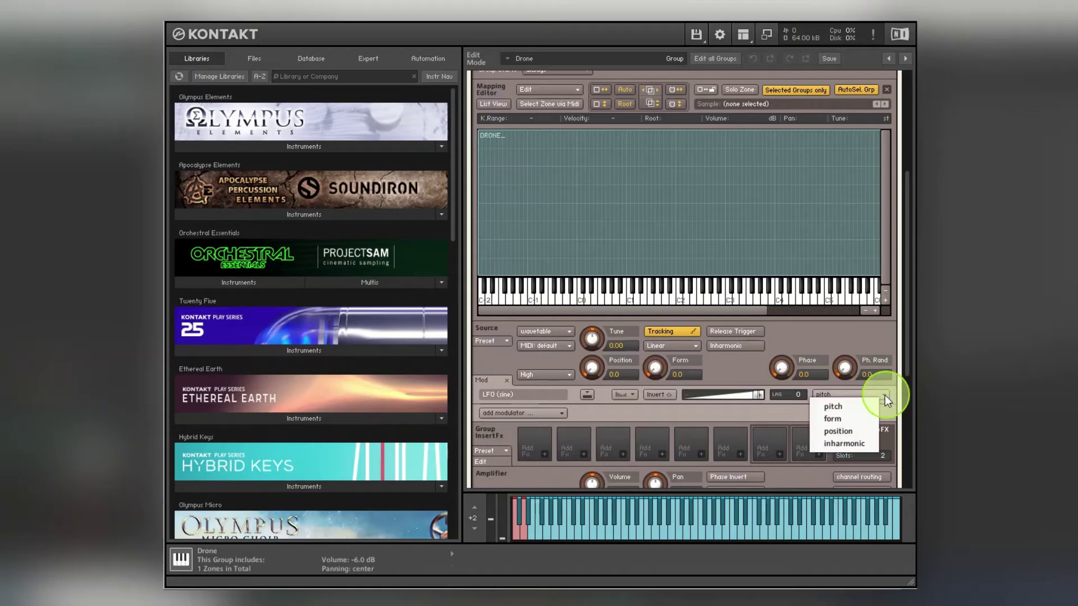
{"action": "left_click", "coordinate": [852, 431]}
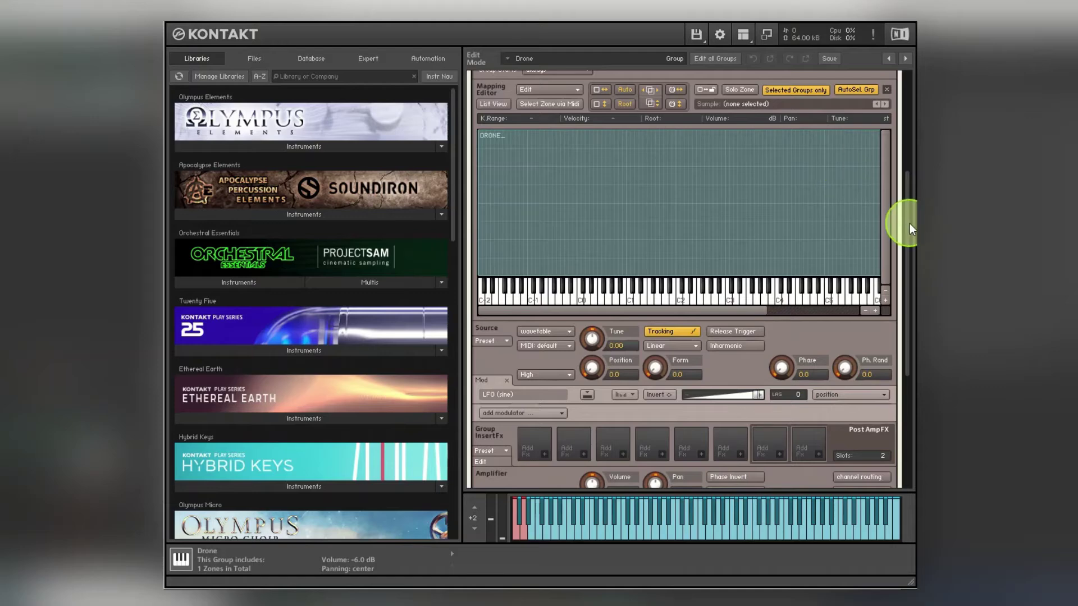
{"action": "left_click_drag", "start_coordinate": [910, 222], "coordinate": [905, 107]}
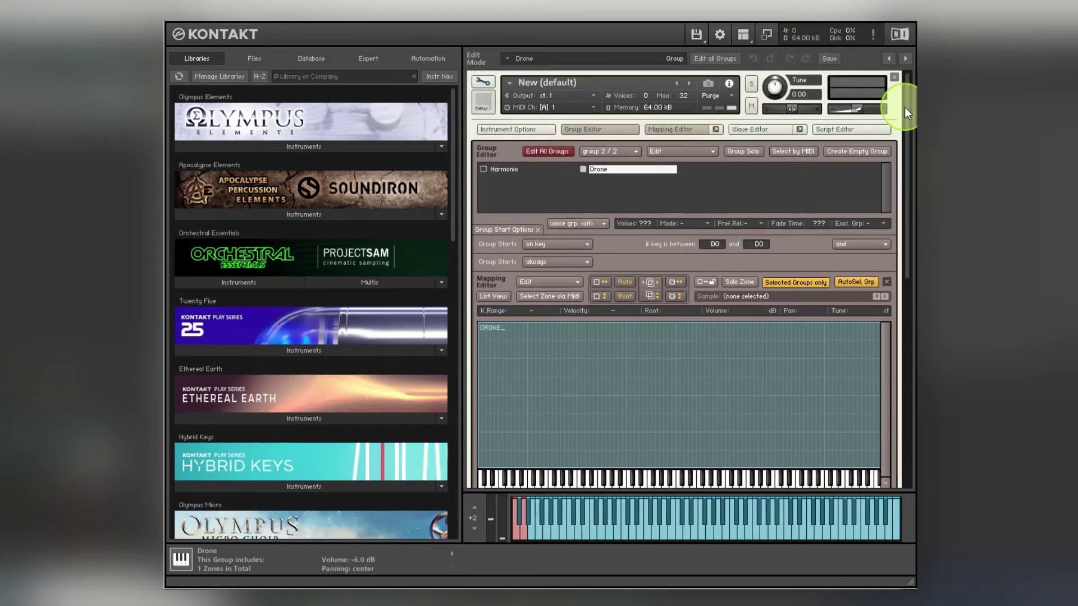
- Load the Factory > Sequencing > Arpeggiator preset into the first script slot in the Script Editor
{"action": "left_click", "coordinate": [854, 133]}
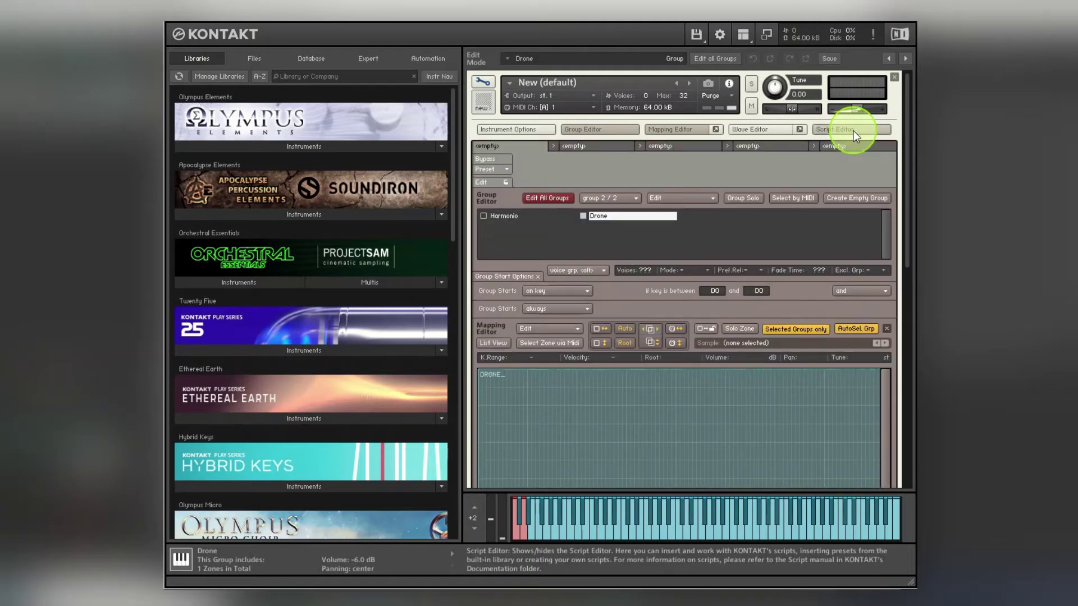
{"action": "left_click", "coordinate": [507, 169]}
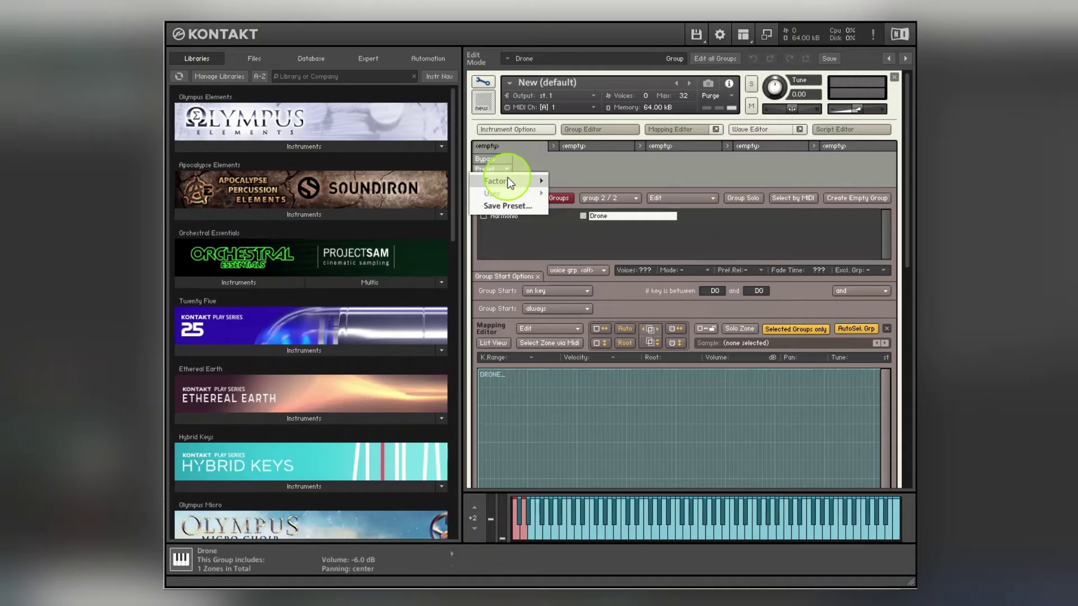
{"action": "mouse_move", "coordinate": [508, 178]}
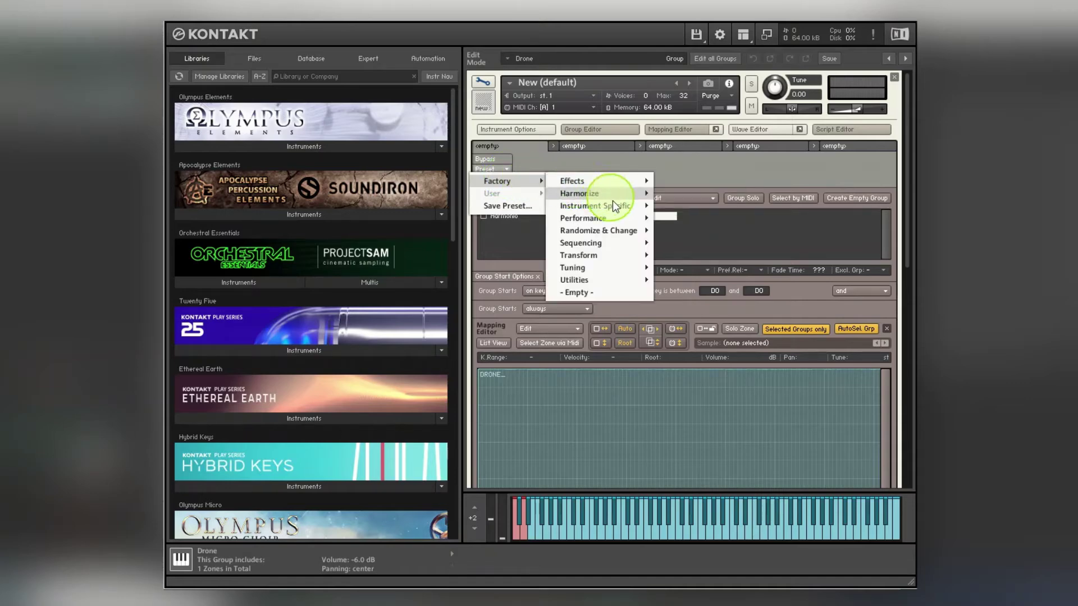
{"action": "mouse_move", "coordinate": [610, 245]}
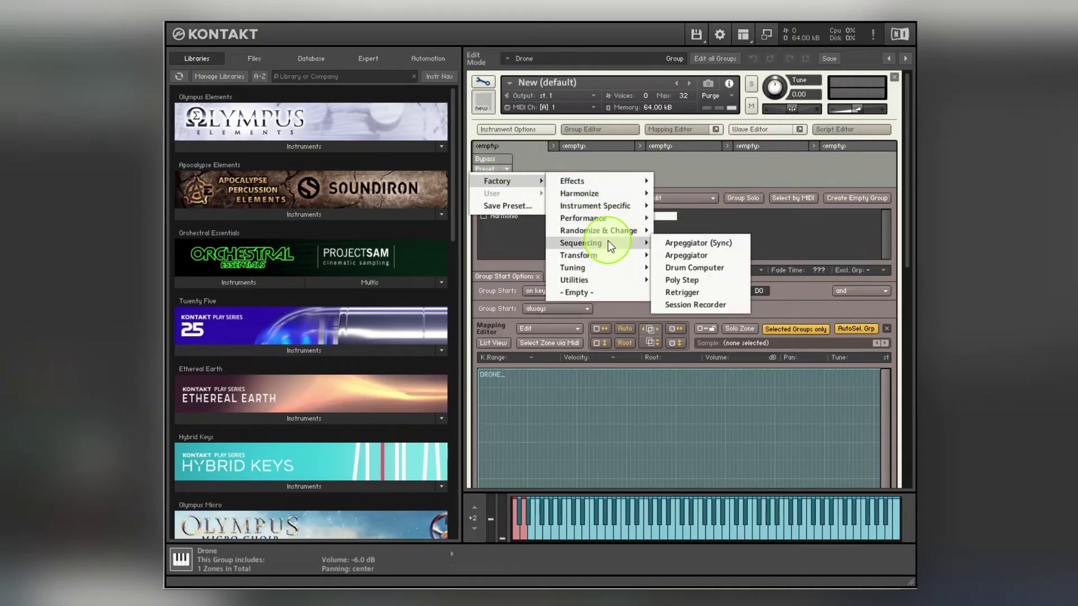
{"action": "left_click", "coordinate": [680, 257]}
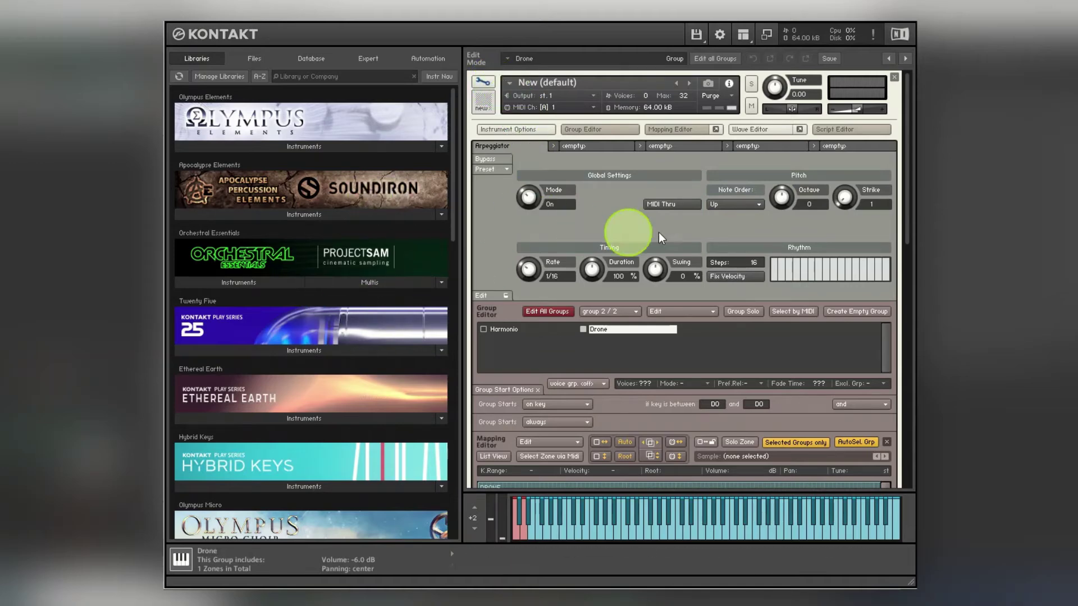
- In the Arpeggiator source code, add a make_perfview line under on init
{"action": "left_click", "coordinate": [496, 297]}
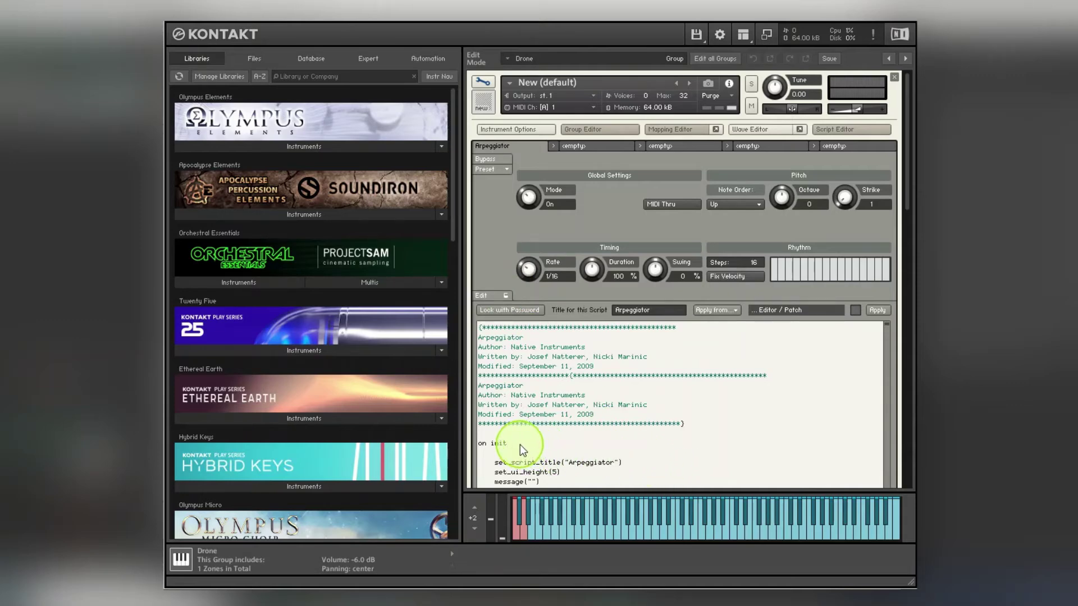
{"action": "key", "text": "Return"}
{"action": "key", "text": "Return"}
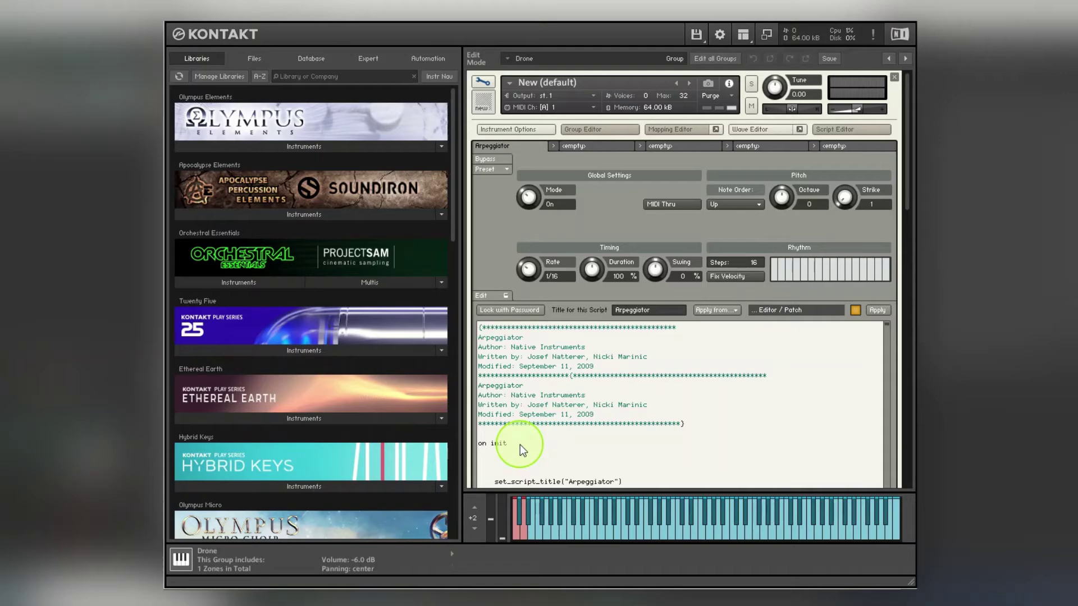
{"action": "type", "text": "make_perfview"}
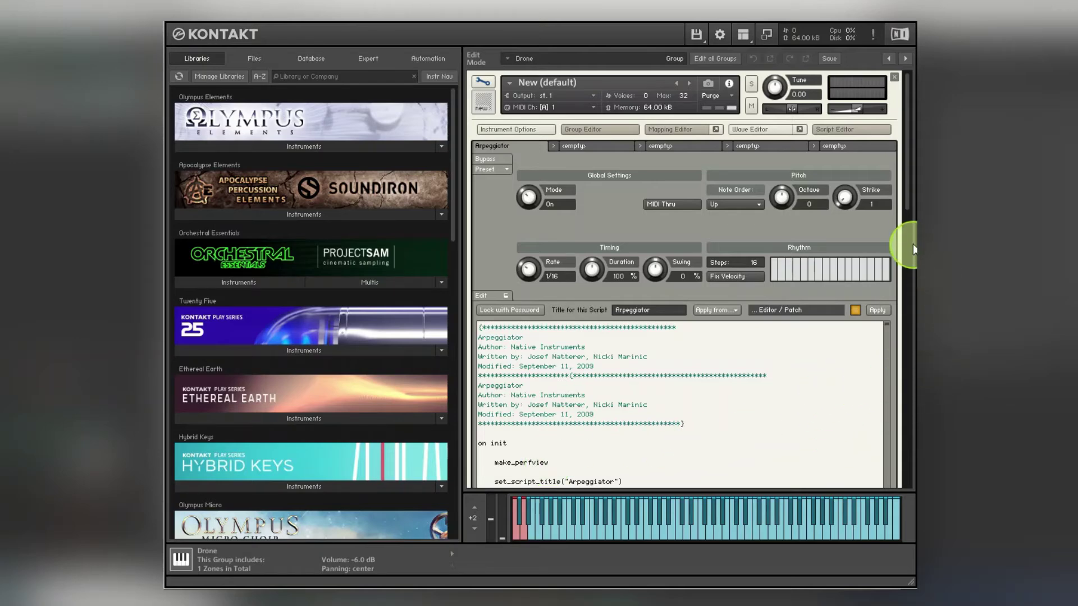
- Change set_ui_height(5) to set_ui_height_px(270)
{"action": "left_click_drag", "start_coordinate": [907, 194], "coordinate": [912, 228]}
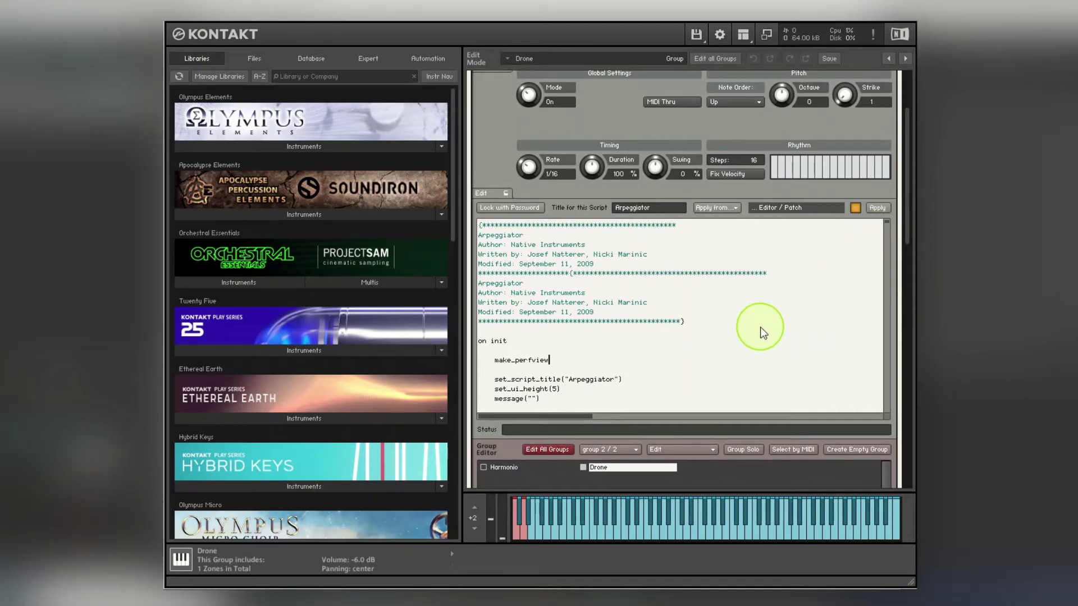
{"action": "scroll", "coordinate": [761, 326], "scroll_direction": "down", "scroll_amount": 1}
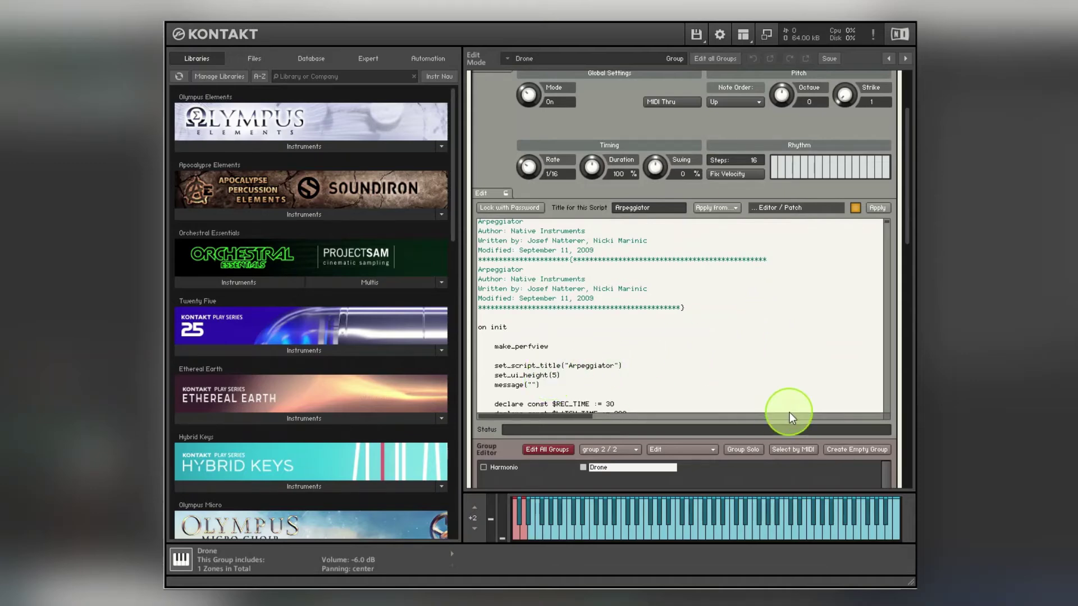
{"action": "type", "text": "_"}
{"action": "type", "text": "x("}
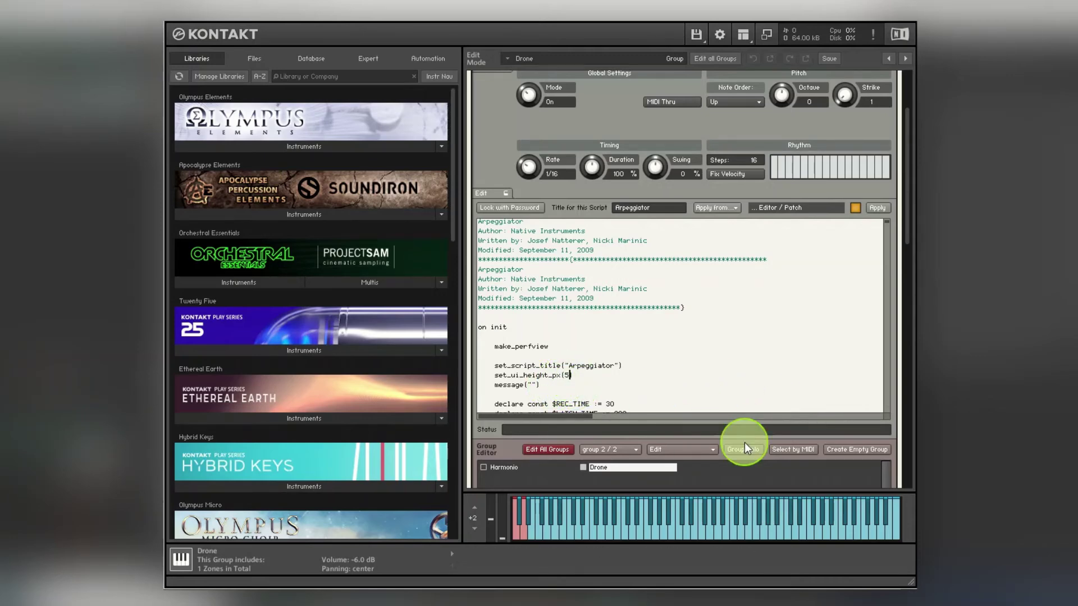
{"action": "key", "text": "Delete"}
{"action": "key", "text": "Delete"}
{"action": "type", "text": "270)"}
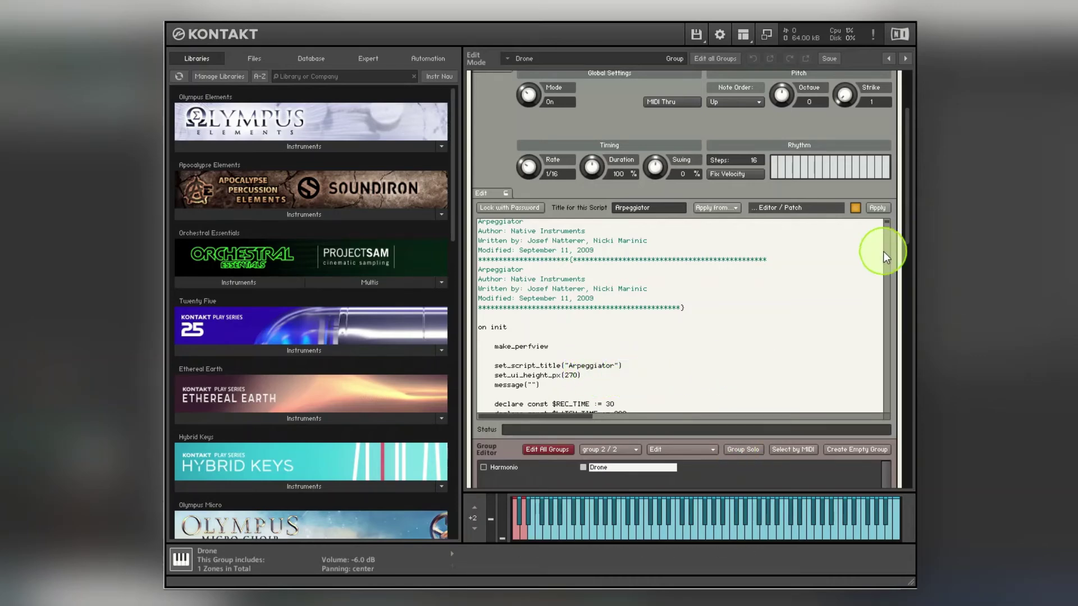
- Apply the edited script and confirm it reports no errors
{"action": "left_click", "coordinate": [877, 209]}
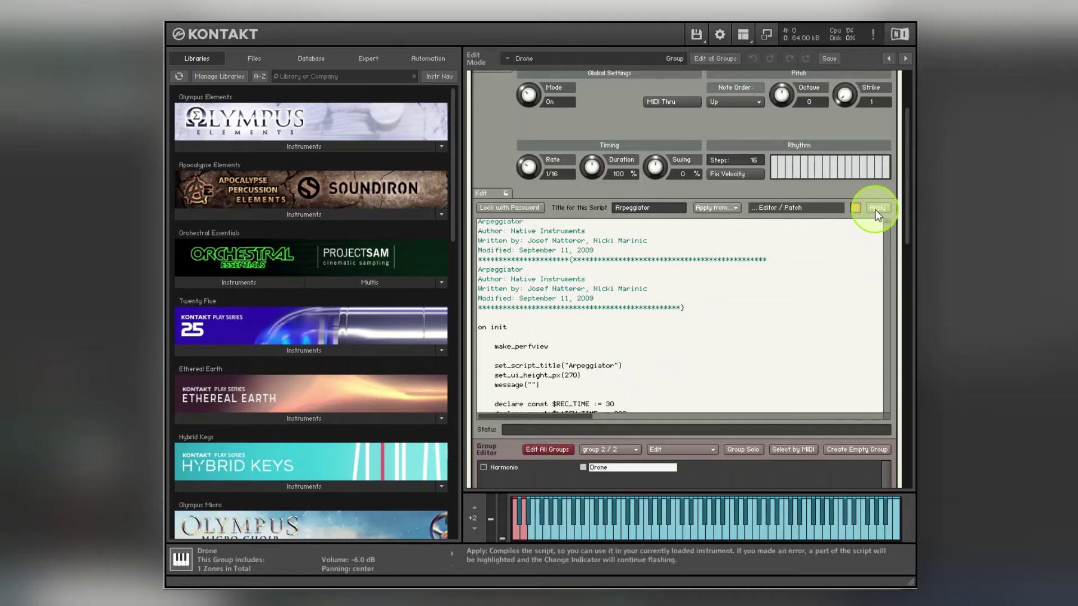
{"action": "scroll", "coordinate": [799, 341], "scroll_direction": "down", "scroll_amount": 2}
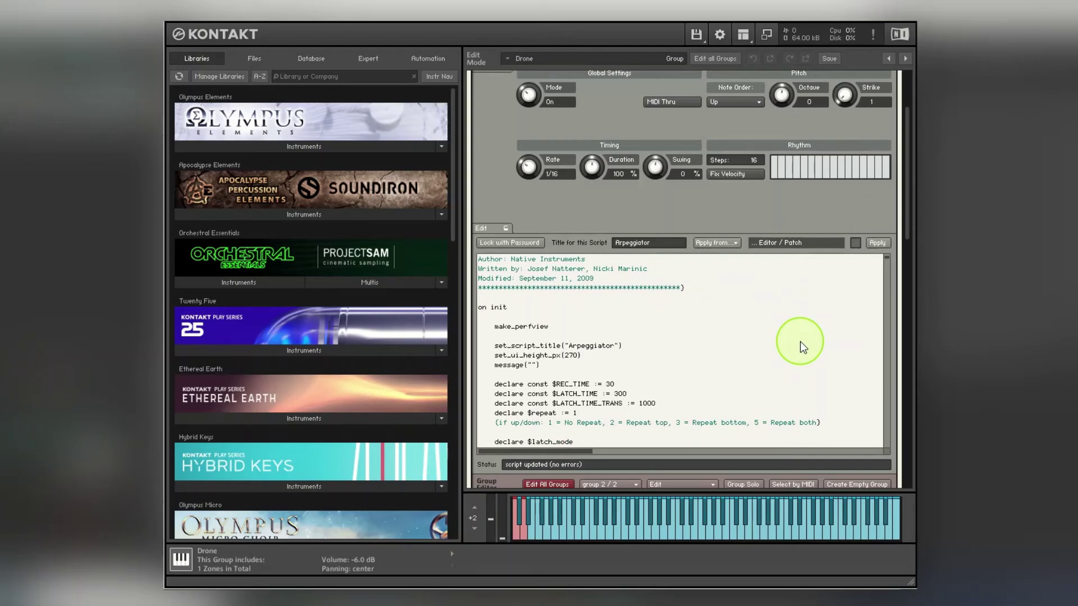
{"action": "scroll", "coordinate": [800, 341], "scroll_direction": "up", "scroll_amount": 1}
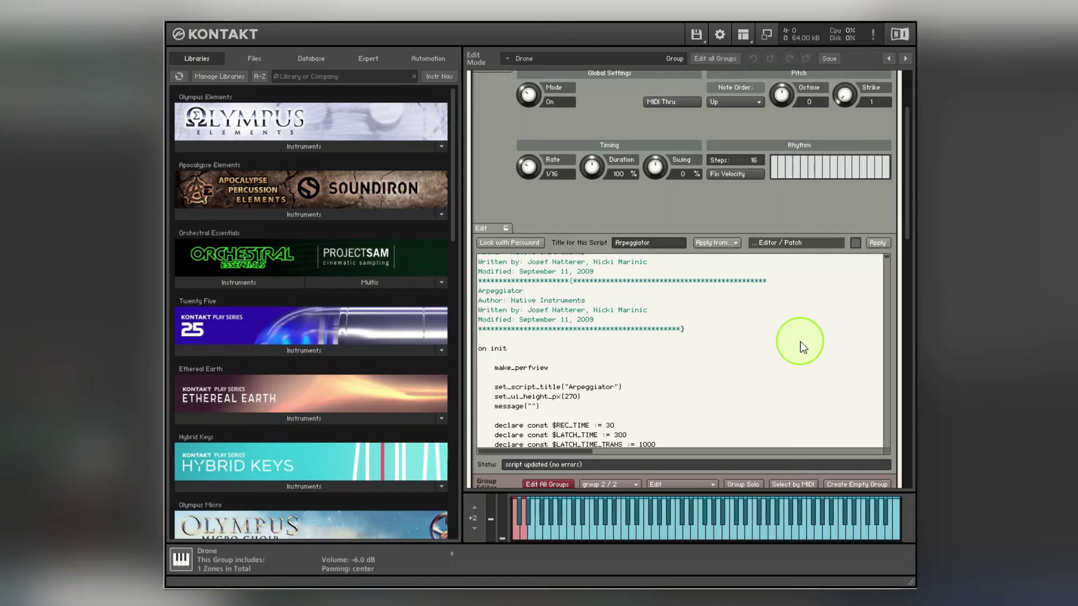
{"action": "scroll", "coordinate": [800, 341], "scroll_direction": "up", "scroll_amount": 1}
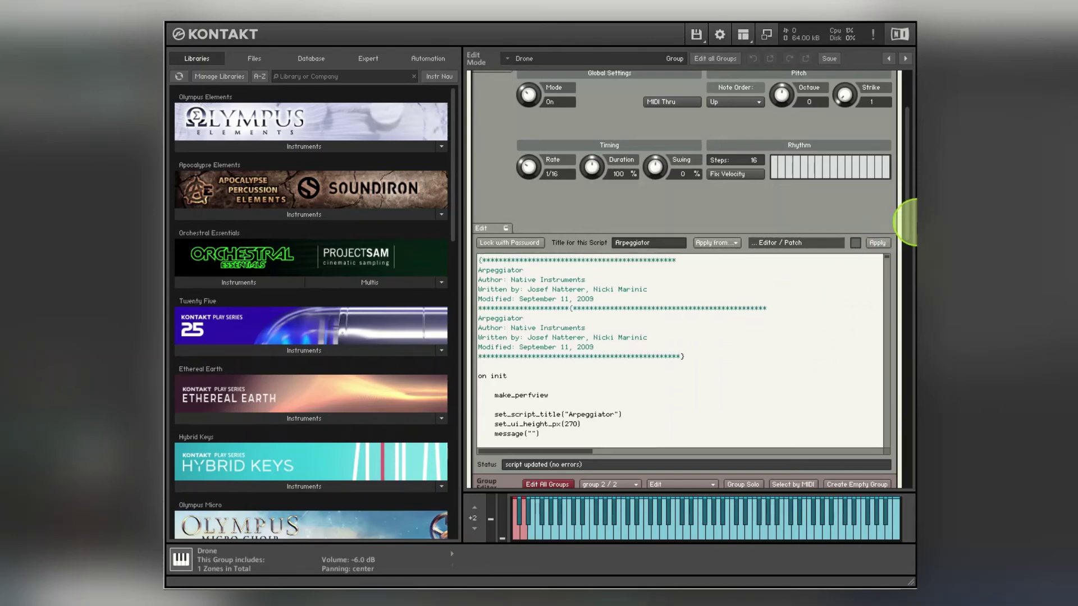
- Set the instrument wallpaper to synth-bg-3.png from Pictures > Saved Pictures, then close Instrument Options
{"action": "left_click_drag", "start_coordinate": [909, 225], "coordinate": [912, 171]}
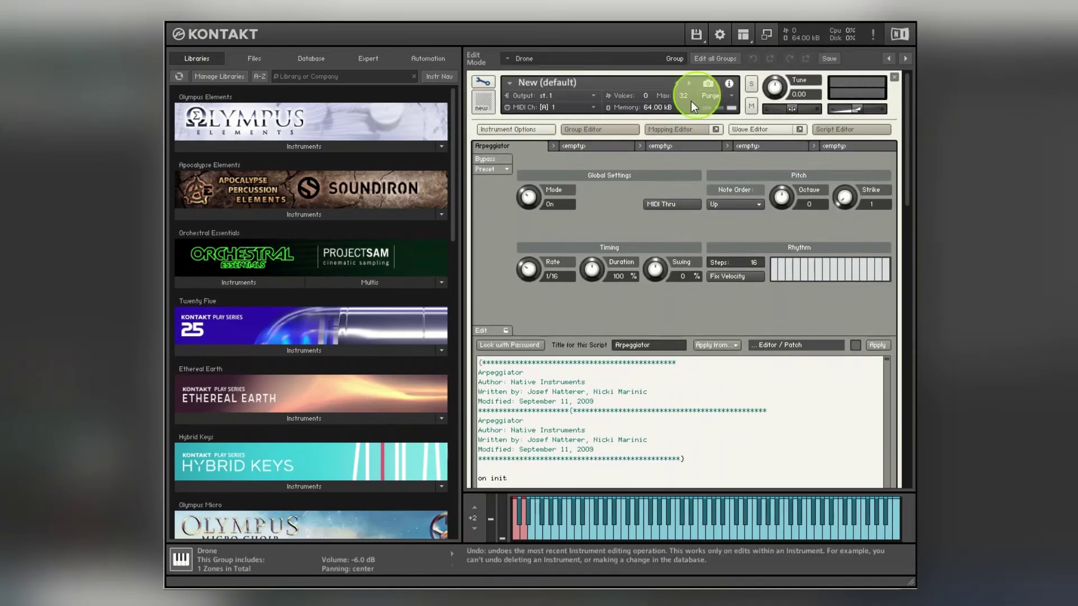
{"action": "left_click", "coordinate": [525, 128]}
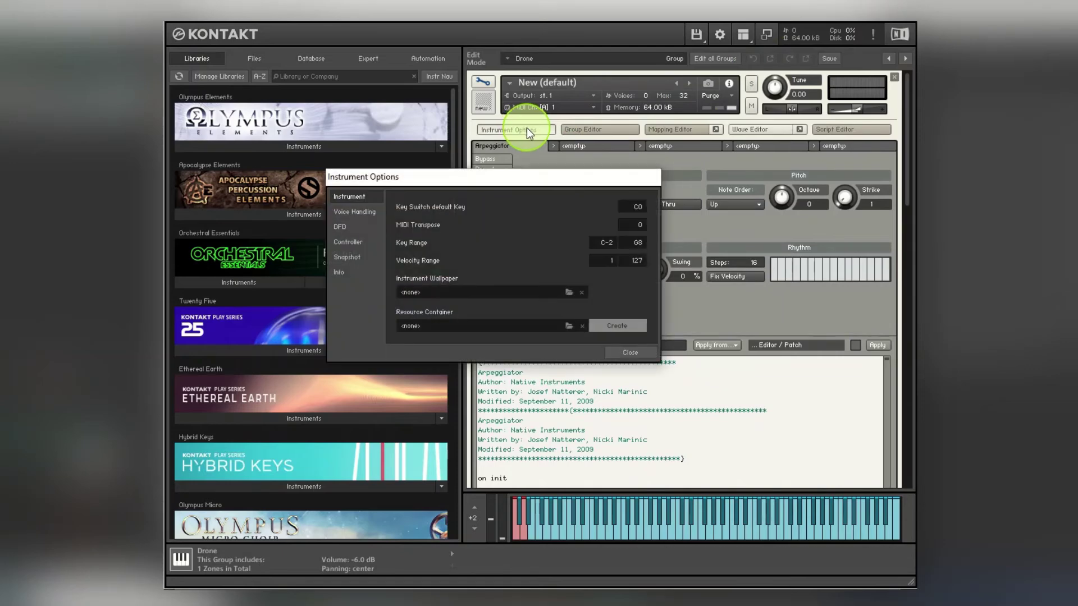
{"action": "left_click", "coordinate": [445, 289]}
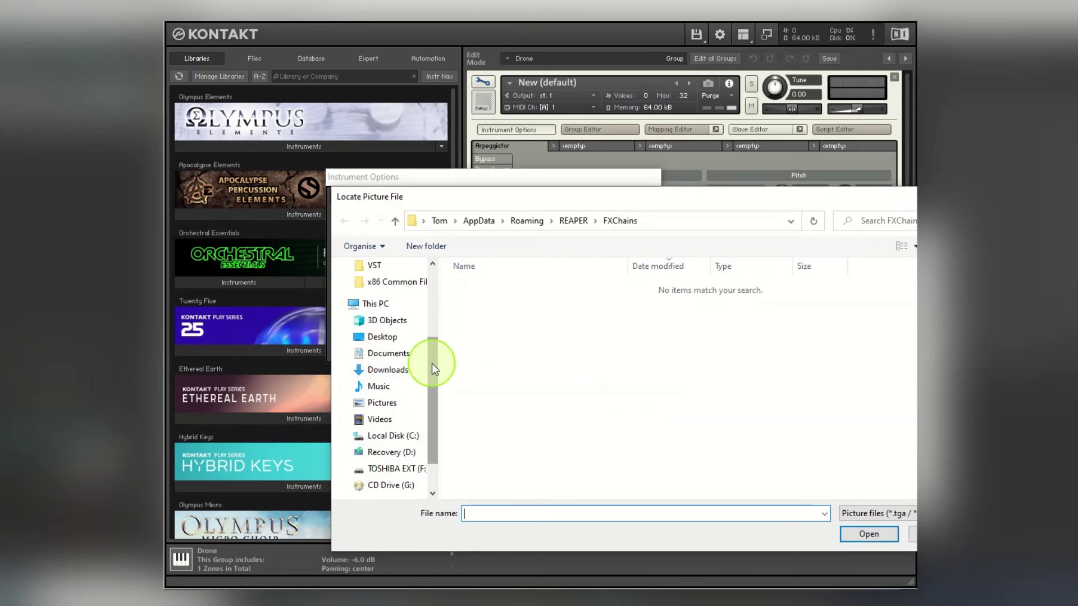
{"action": "mouse_move", "coordinate": [432, 362]}
{"action": "left_mouse_down"}
{"action": "mouse_move", "coordinate": [429, 285]}
{"action": "mouse_move", "coordinate": [430, 350]}
{"action": "left_mouse_up"}
{"action": "left_click", "coordinate": [386, 417]}
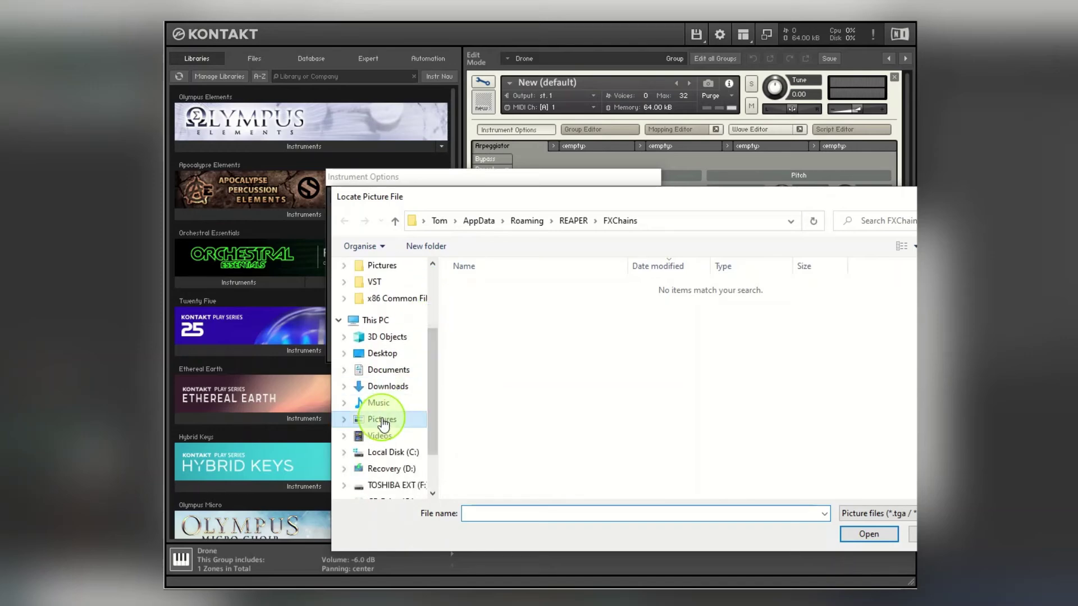
{"action": "double_click", "coordinate": [564, 310]}
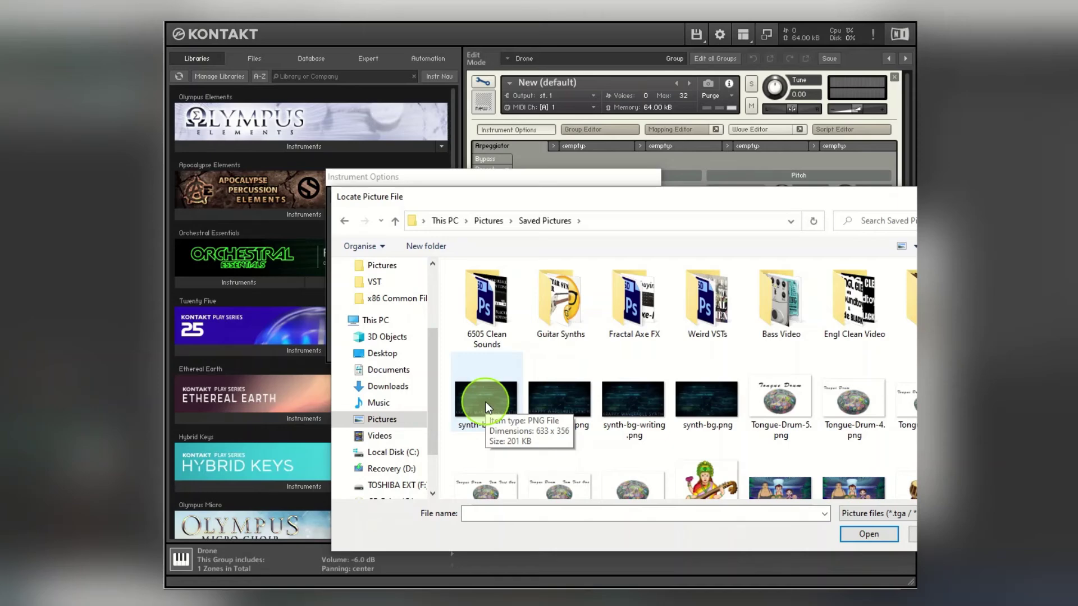
{"action": "double_click", "coordinate": [486, 402]}
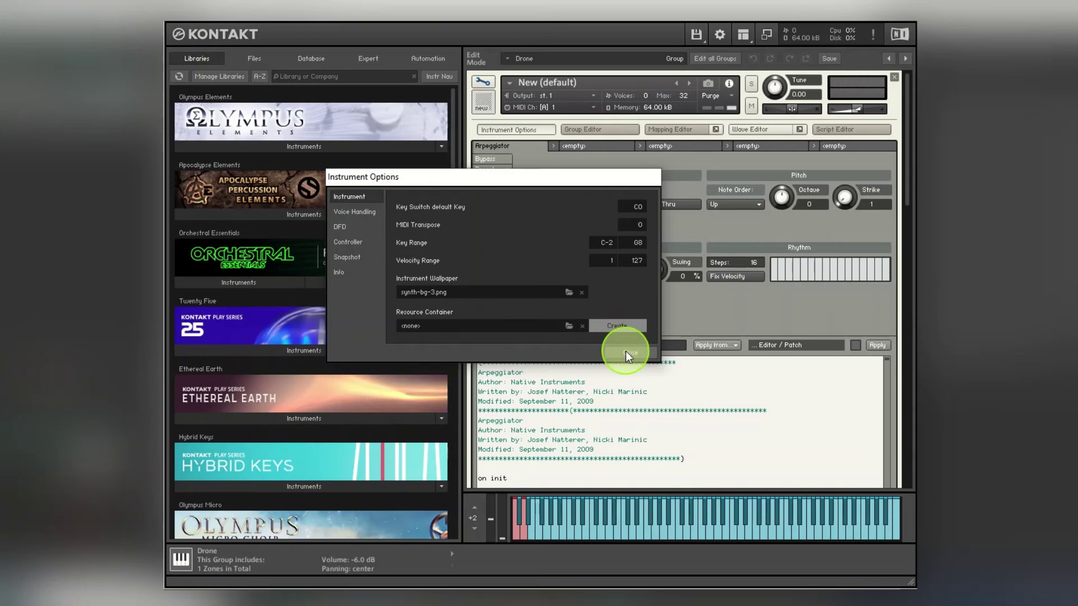
{"action": "left_click", "coordinate": [627, 354]}
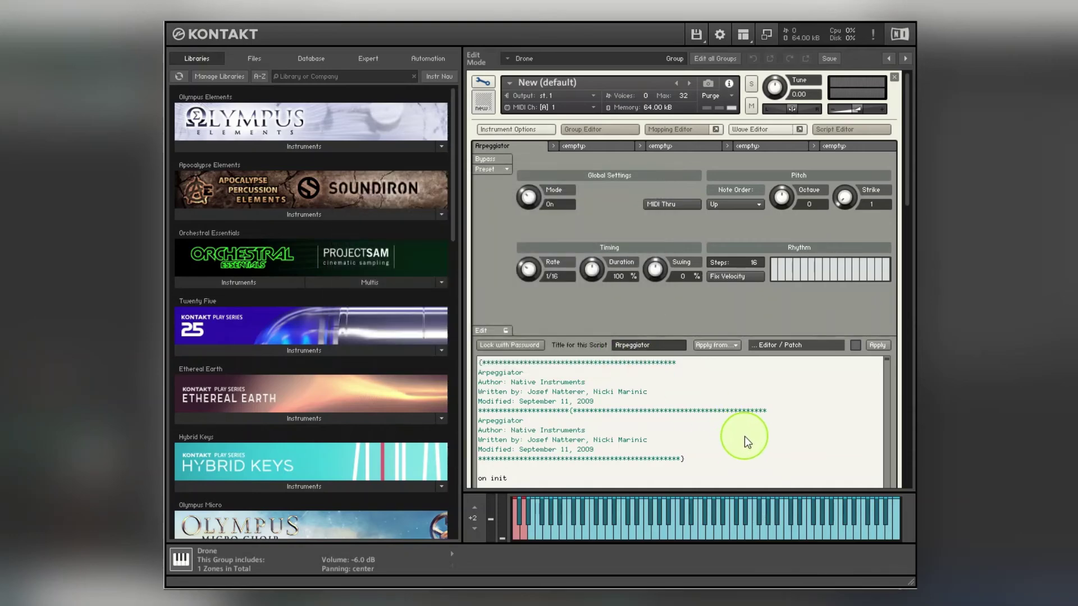
- Leave Edit mode, reshape the Arpeggiator's Rhythm steps, and set Strike to 3
{"action": "left_click", "coordinate": [485, 85]}
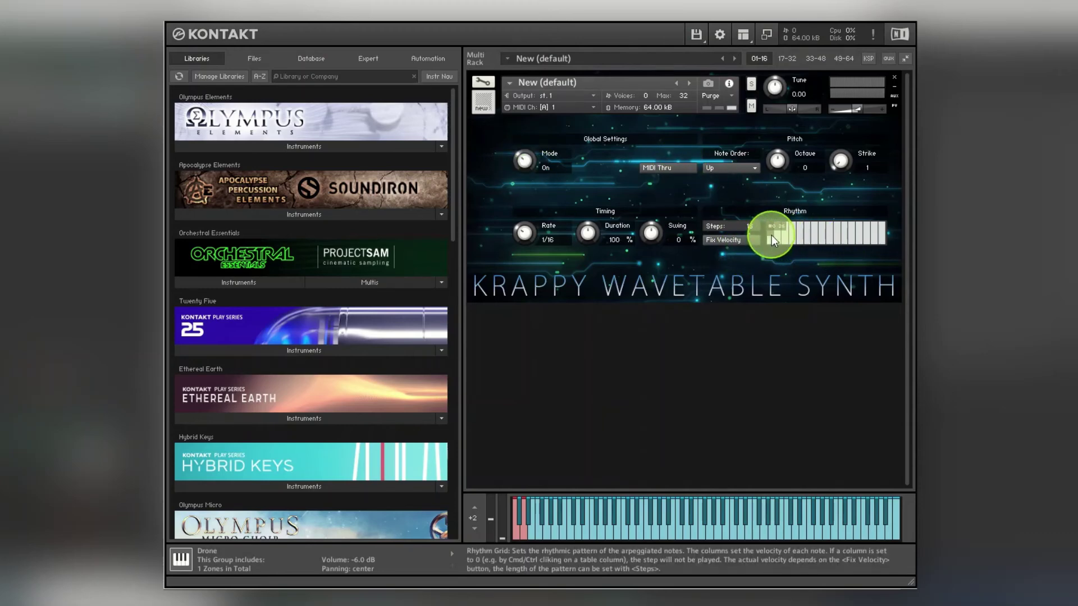
{"action": "mouse_move", "coordinate": [809, 233]}
{"action": "left_mouse_down"}
{"action": "mouse_move", "coordinate": [876, 235]}
{"action": "mouse_move", "coordinate": [854, 223]}
{"action": "left_mouse_up"}
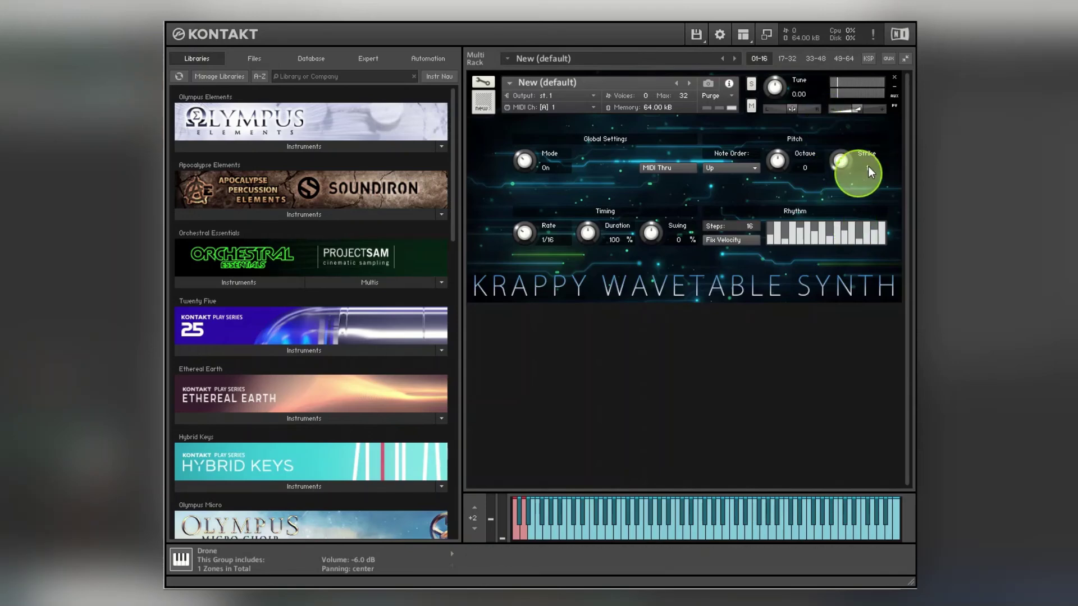
{"action": "left_click_drag", "start_coordinate": [840, 162], "coordinate": [843, 138]}
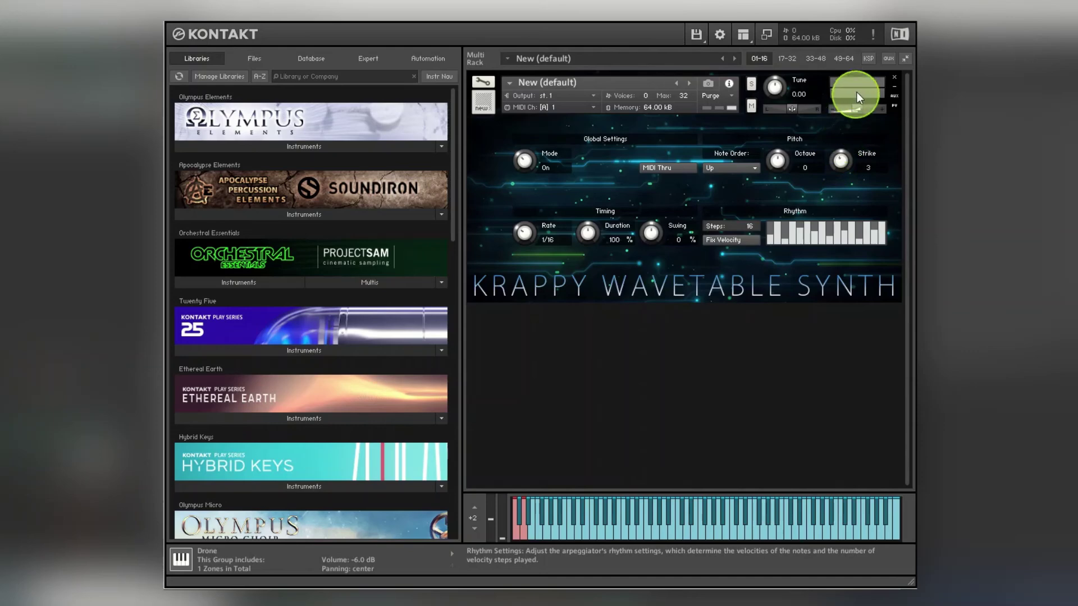